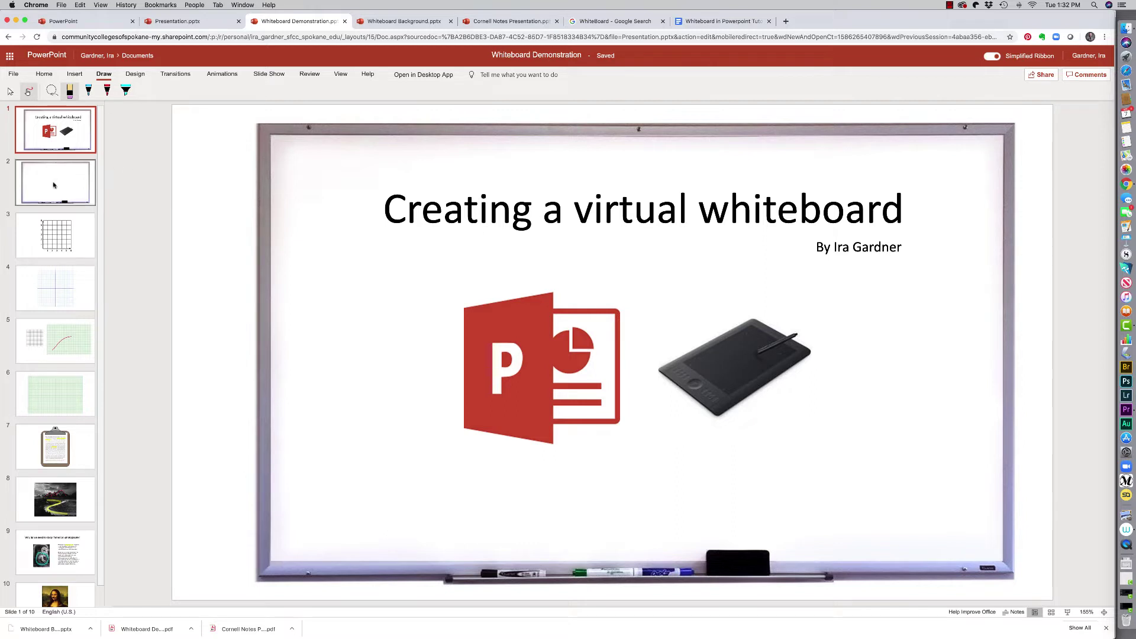
In blue ink, write 'Write' with a loop on the whiteboard slide and draw a rising curve on the grid slide
left_click(53, 185)
left_click(88, 90)
left_click_drag(426, 218, 459, 206)
mouse_move(482, 245)
left_mouse_down()
mouse_move(497, 218)
mouse_move(510, 236)
mouse_move(537, 237)
left_mouse_up()
left_click(512, 183)
left_click_drag(520, 221, 573, 225)
left_click_drag(476, 345, 584, 305)
key("Down")
mouse_move(477, 496)
left_mouse_down()
mouse_move(520, 470)
mouse_move(726, 237)
left_mouse_up()
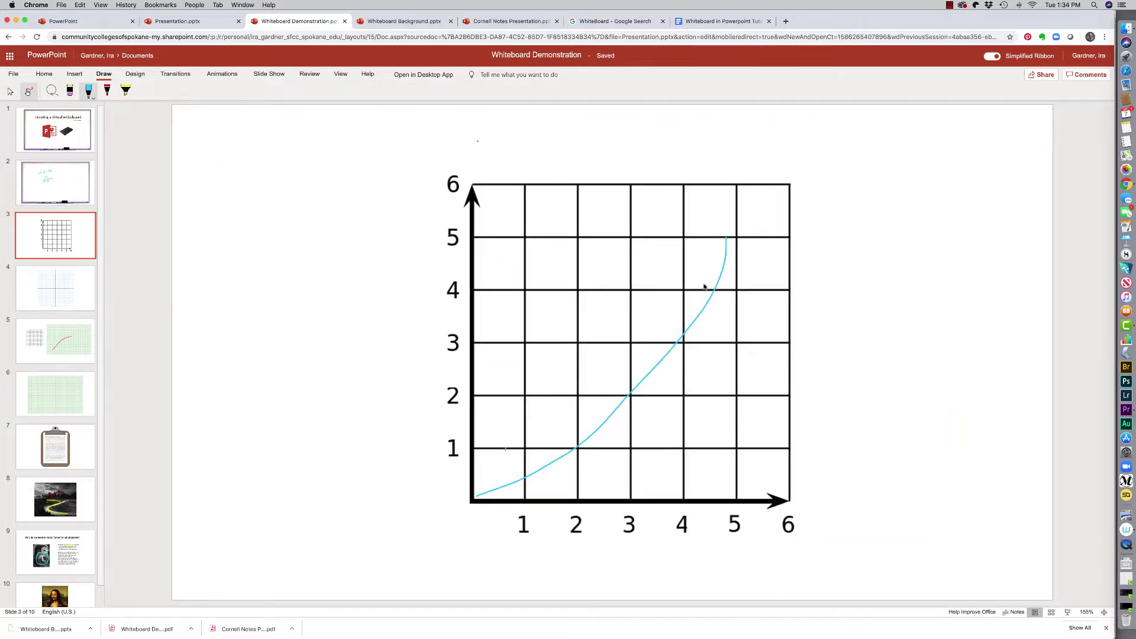
Highlight 'must rest always on a principle' and the steam whistle phrase in yellow, then view the photo slides
left_click(56, 447)
left_click(126, 90)
left_click_drag(542, 259, 665, 258)
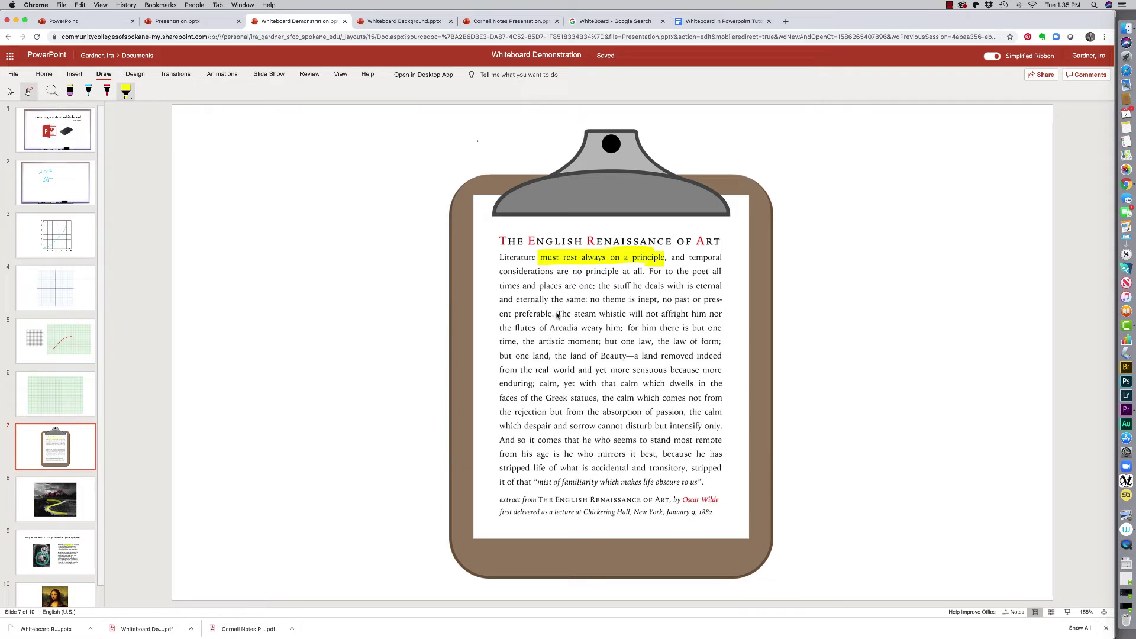
left_click_drag(557, 315, 648, 319)
left_click(64, 510)
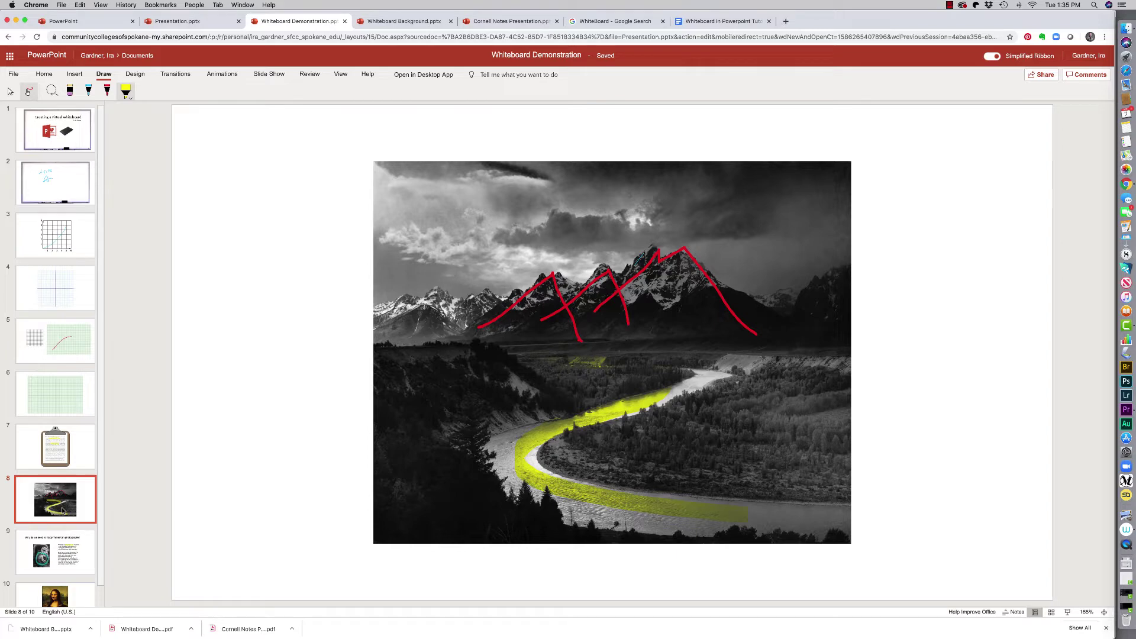
left_click(53, 563)
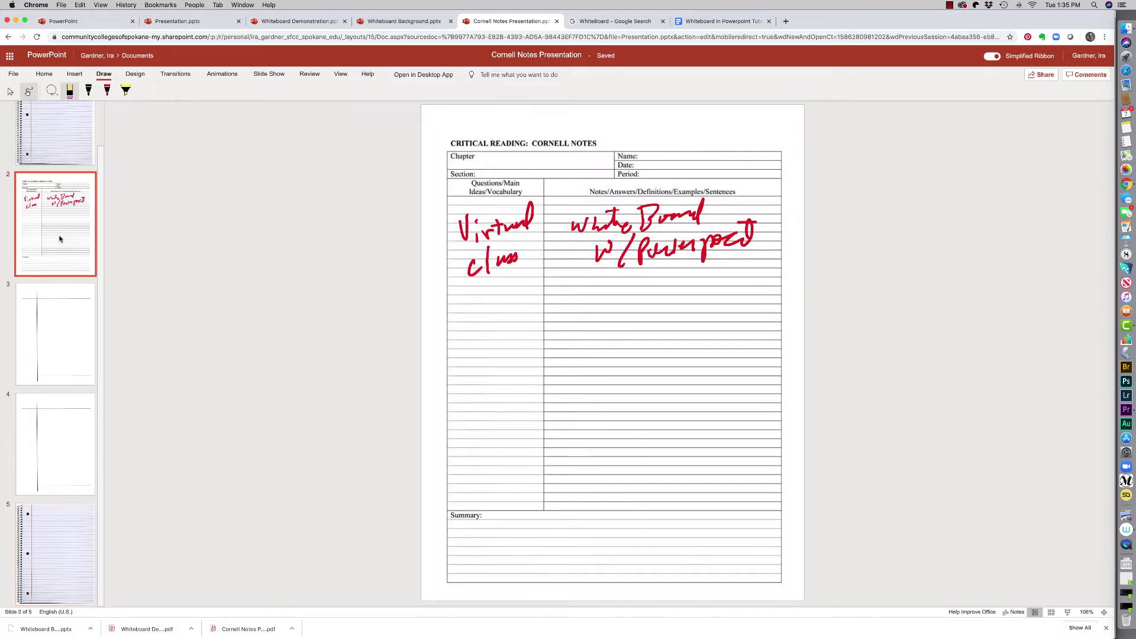
Show slide 3 of the Cornell Notes deck
left_click(66, 357)
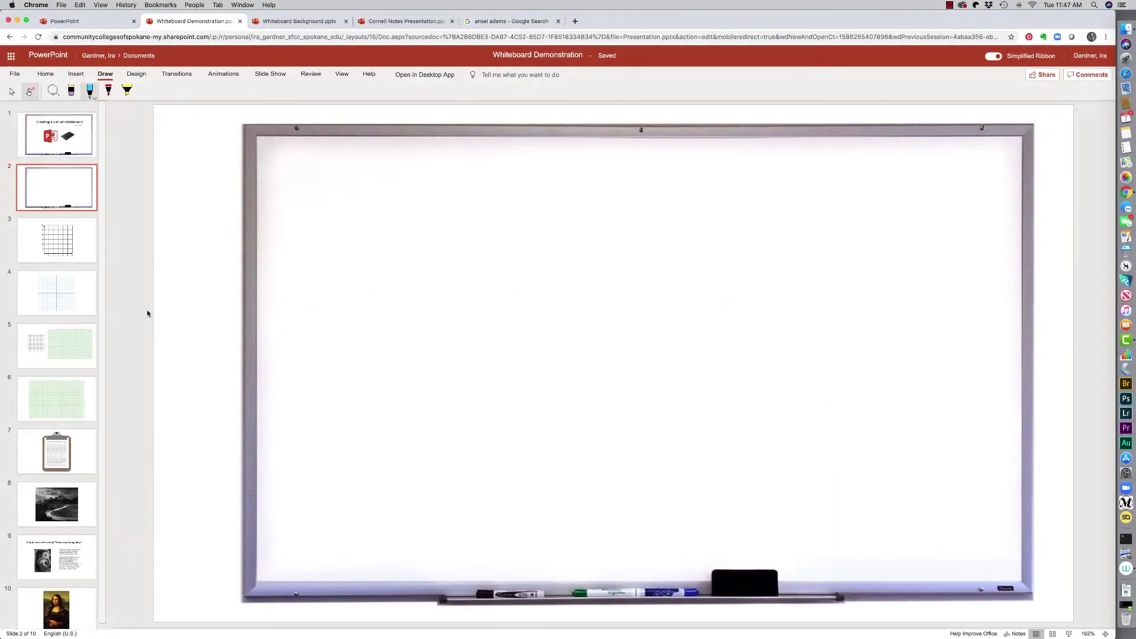
left_click(372, 316)
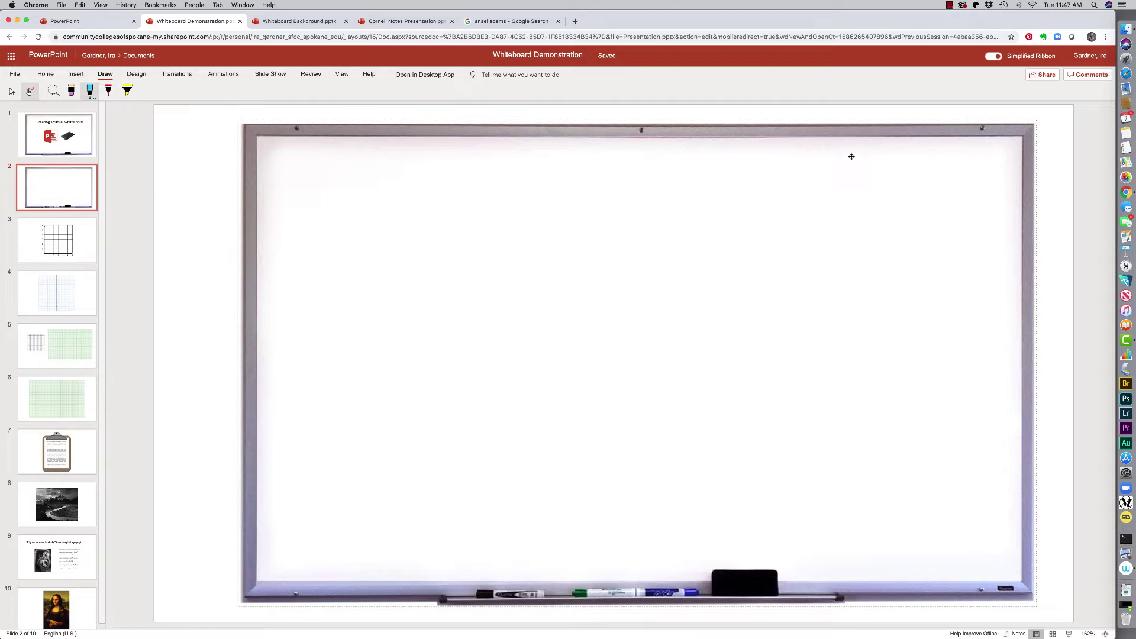
left_click(78, 23)
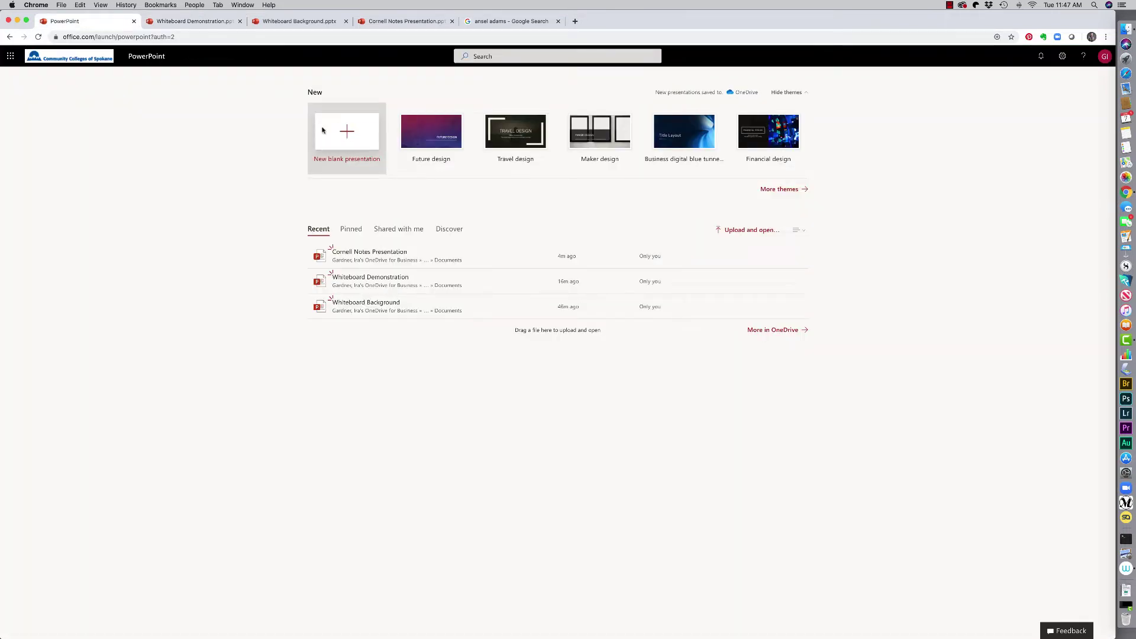
left_click(201, 22)
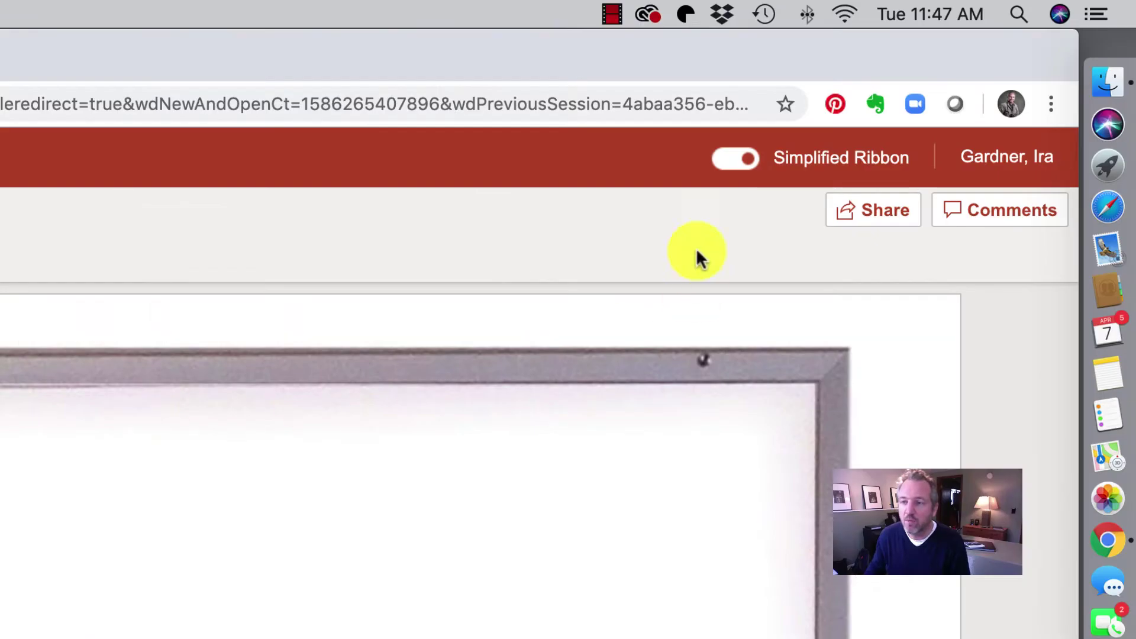
left_click(731, 178)
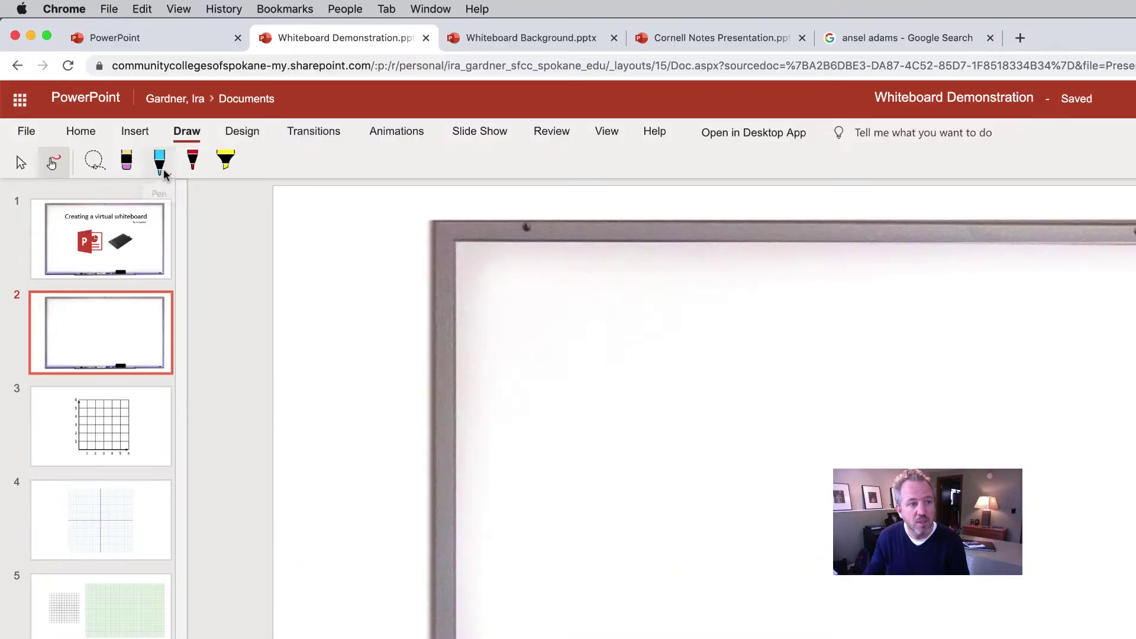
Switch the pen to black ink and draw a zigzag, a wave and a loop on the whiteboard
left_click(160, 173)
mouse_move(171, 227)
left_mouse_down()
mouse_move(191, 225)
mouse_move(171, 226)
left_mouse_up()
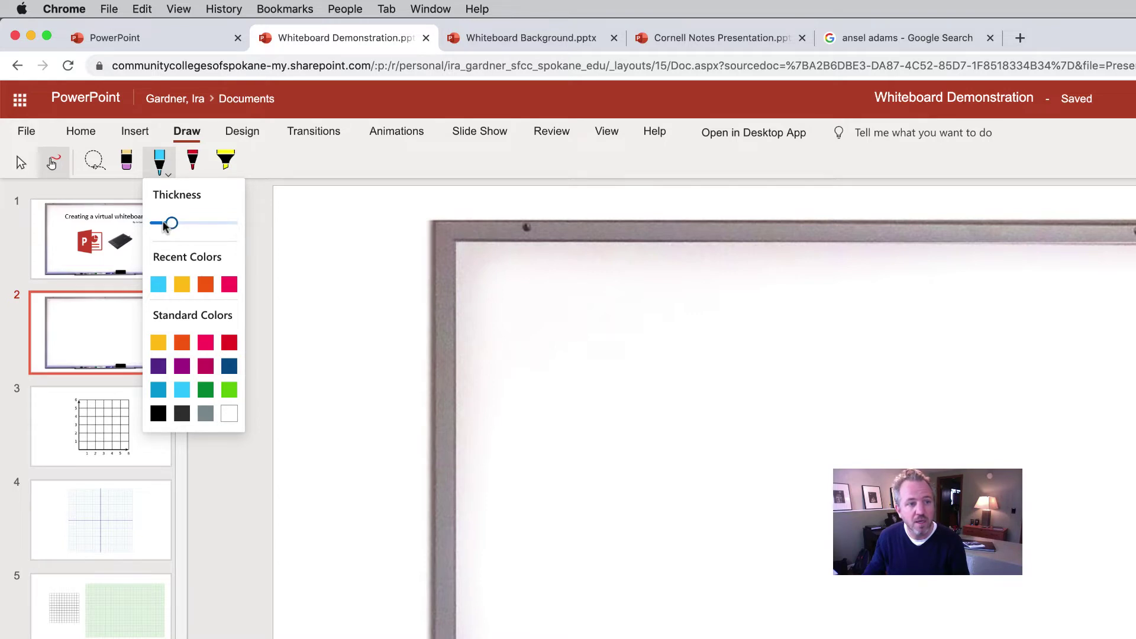
left_click(158, 413)
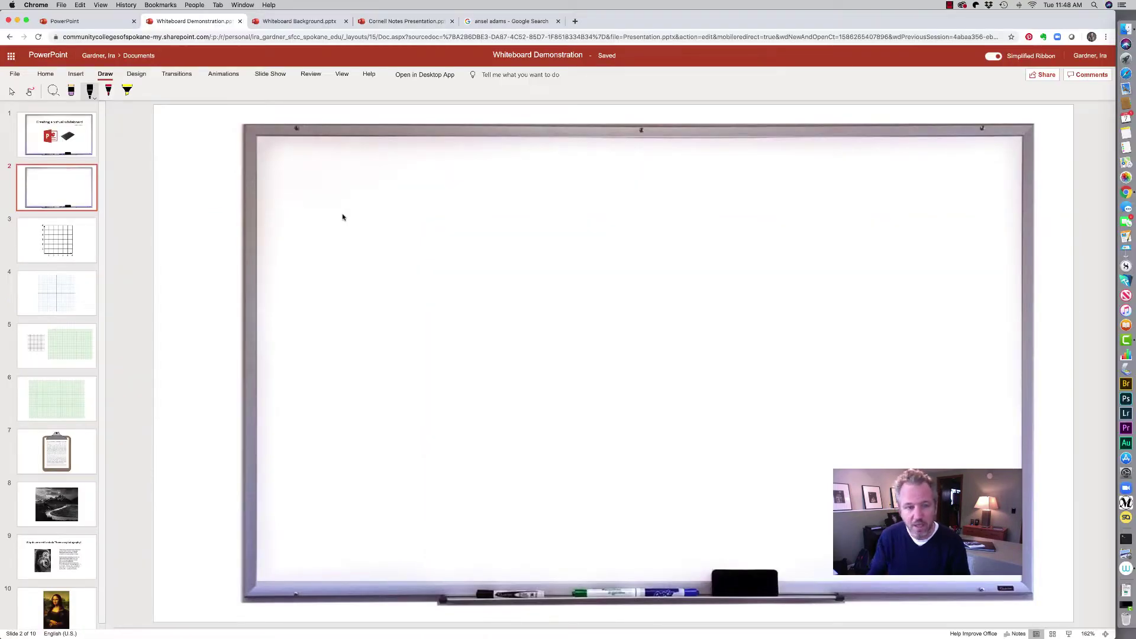
mouse_move(545, 254)
left_mouse_down()
mouse_move(502, 287)
mouse_move(626, 337)
mouse_move(642, 358)
left_mouse_up()
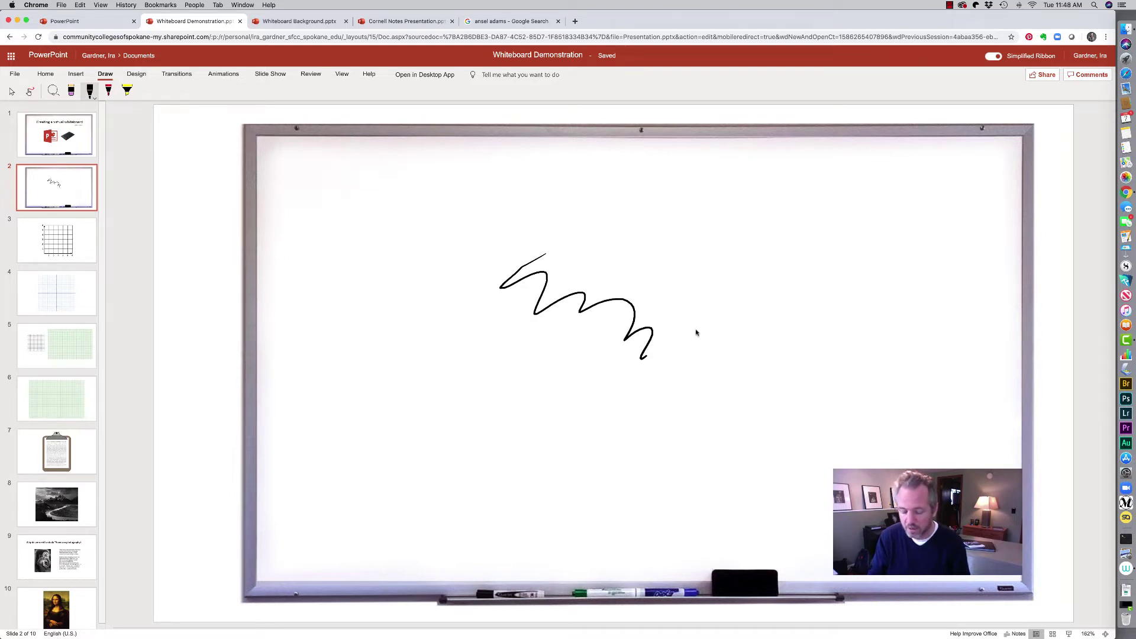
left_click_drag(691, 303, 823, 353)
mouse_move(567, 354)
left_mouse_down()
mouse_move(640, 379)
mouse_move(690, 376)
left_mouse_up()
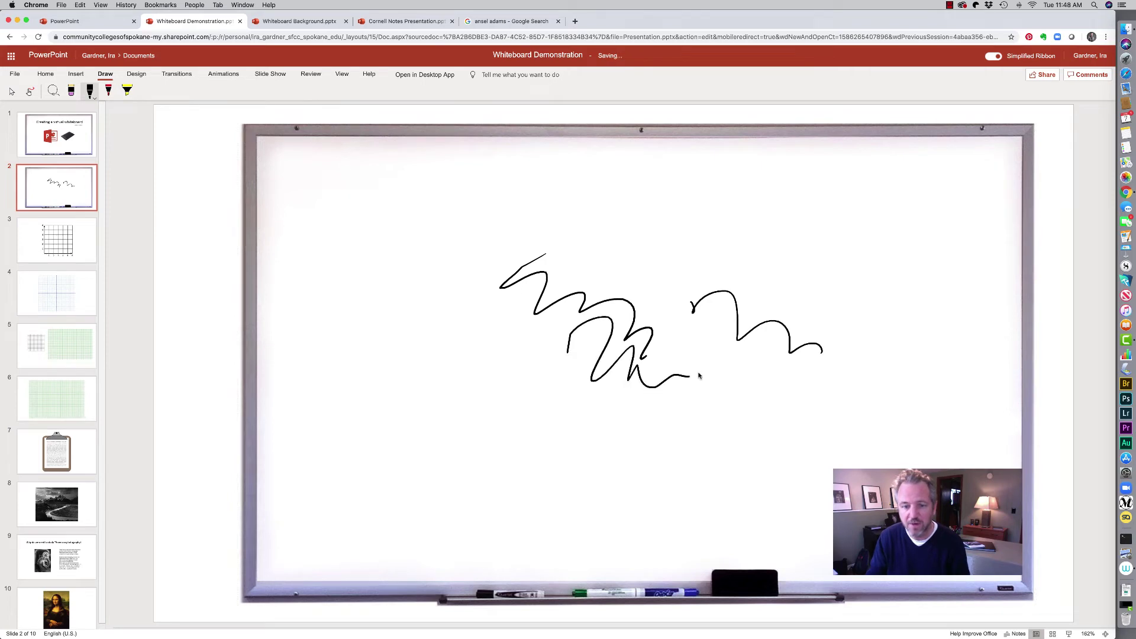
Delete the loop, zigzag and wave strokes one by one until the whiteboard is blank
left_click(664, 380)
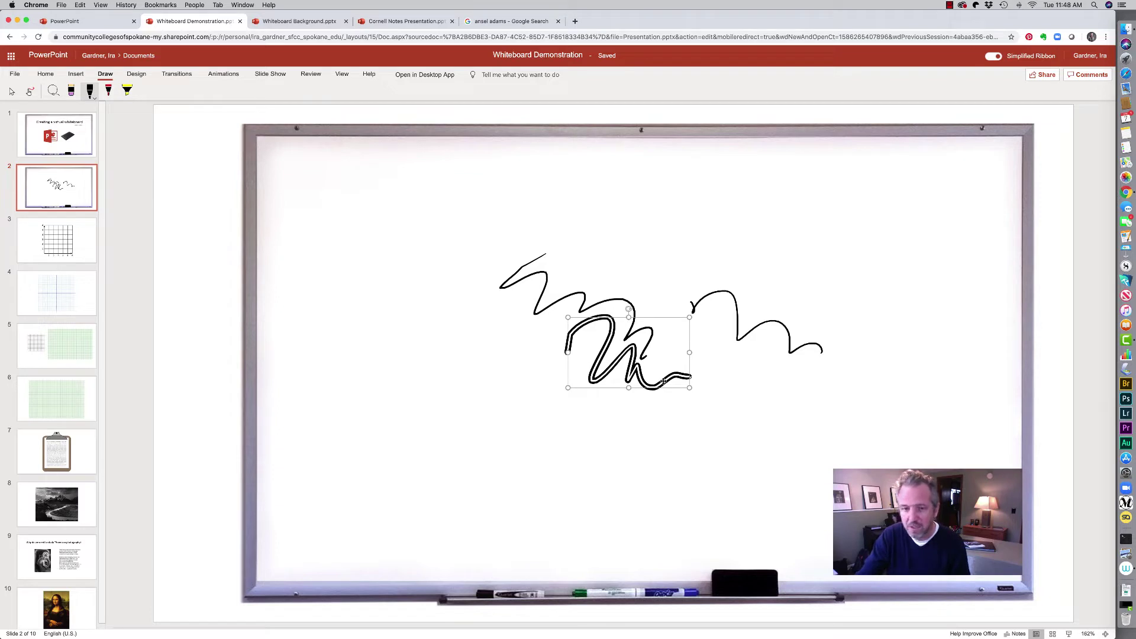
key("Delete")
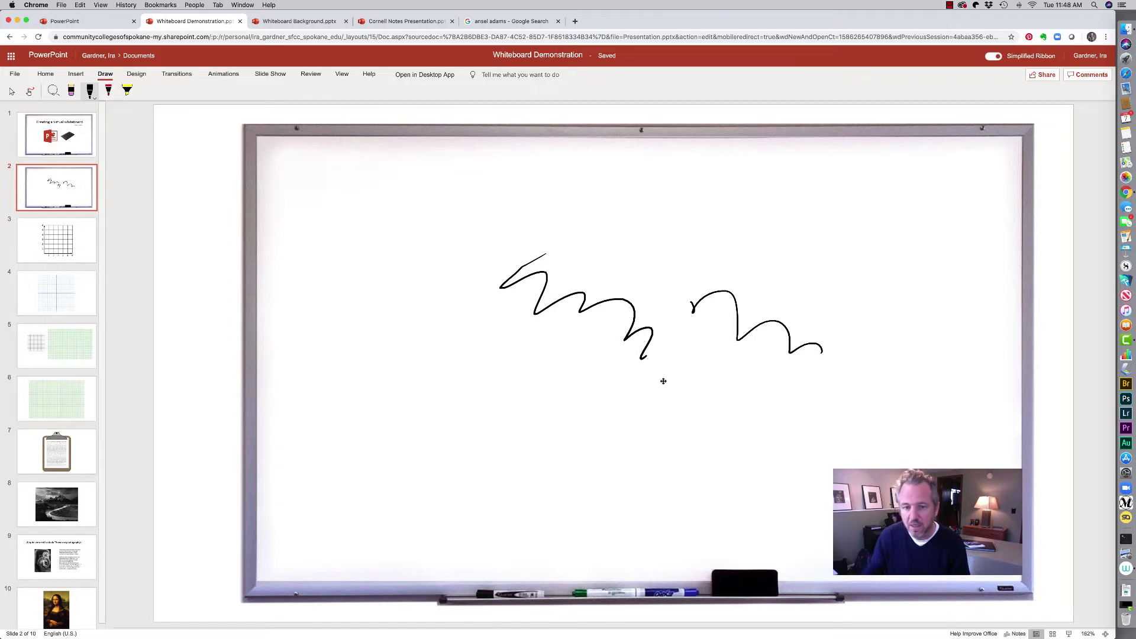
left_click(645, 350)
left_click(645, 351)
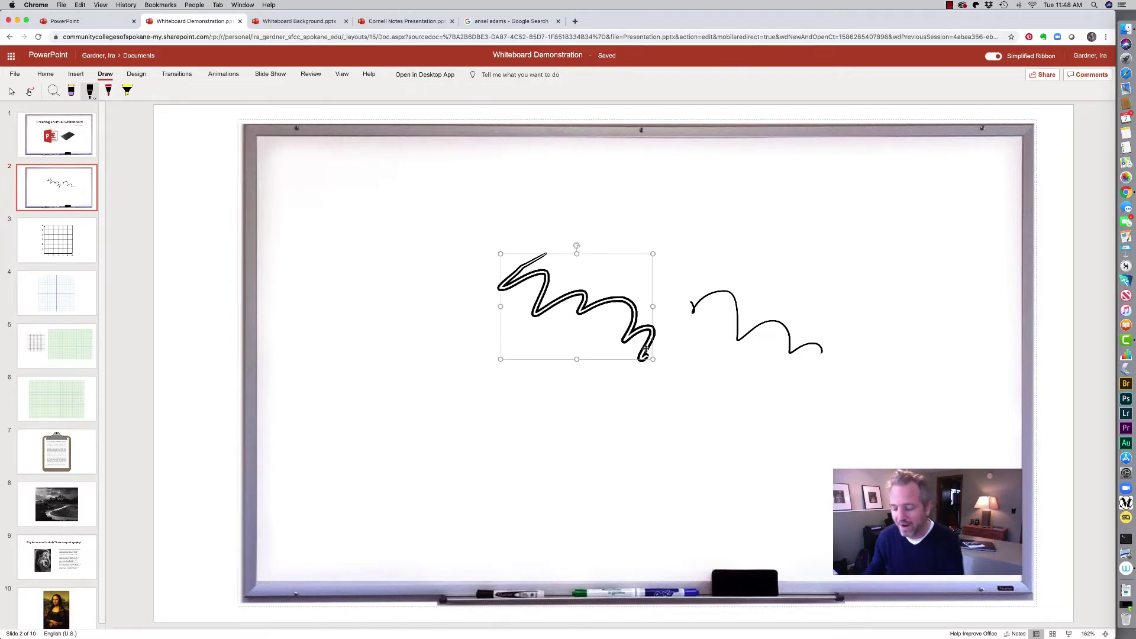
key("Delete")
left_click(699, 300)
left_click(700, 301)
key("Delete")
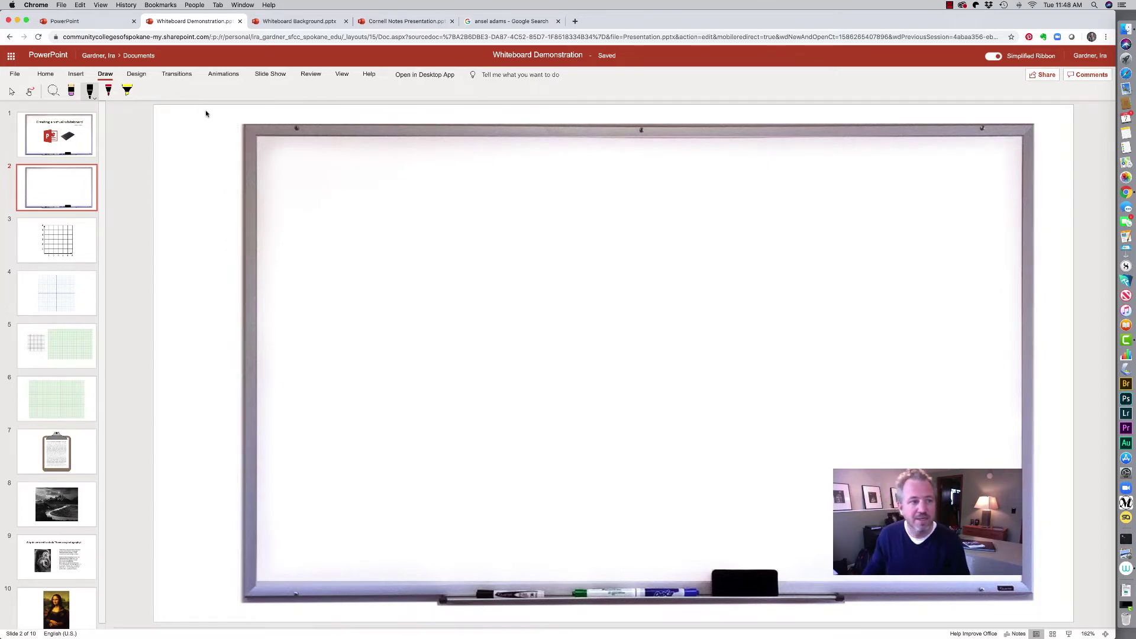
Switch the pen to light blue and write 'History 101' on the whiteboard
left_click(95, 98)
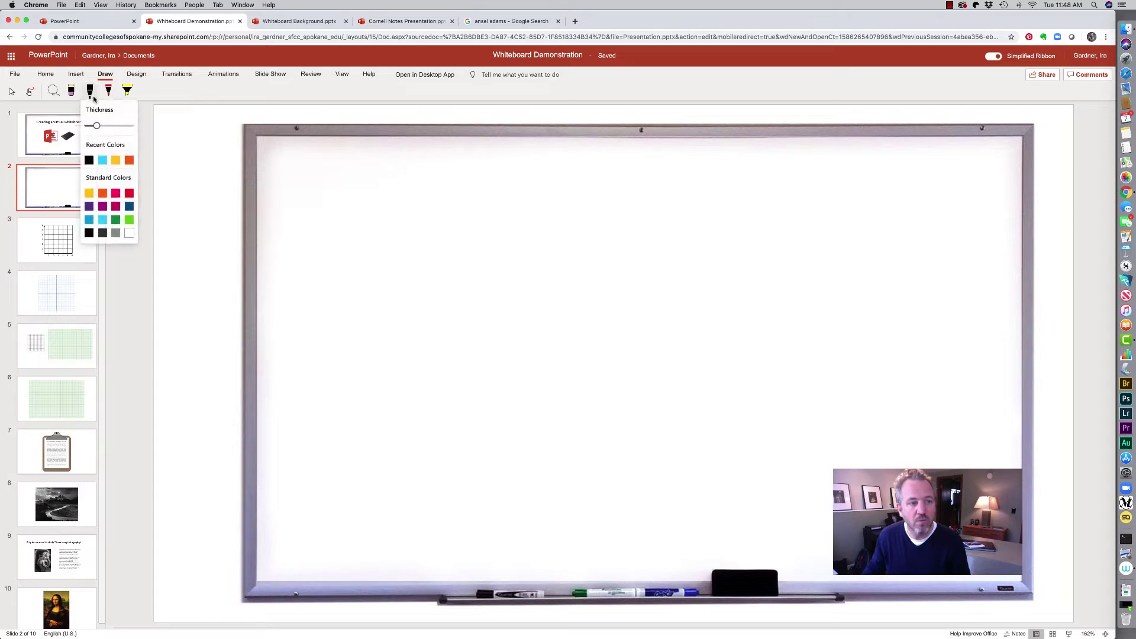
left_click(102, 160)
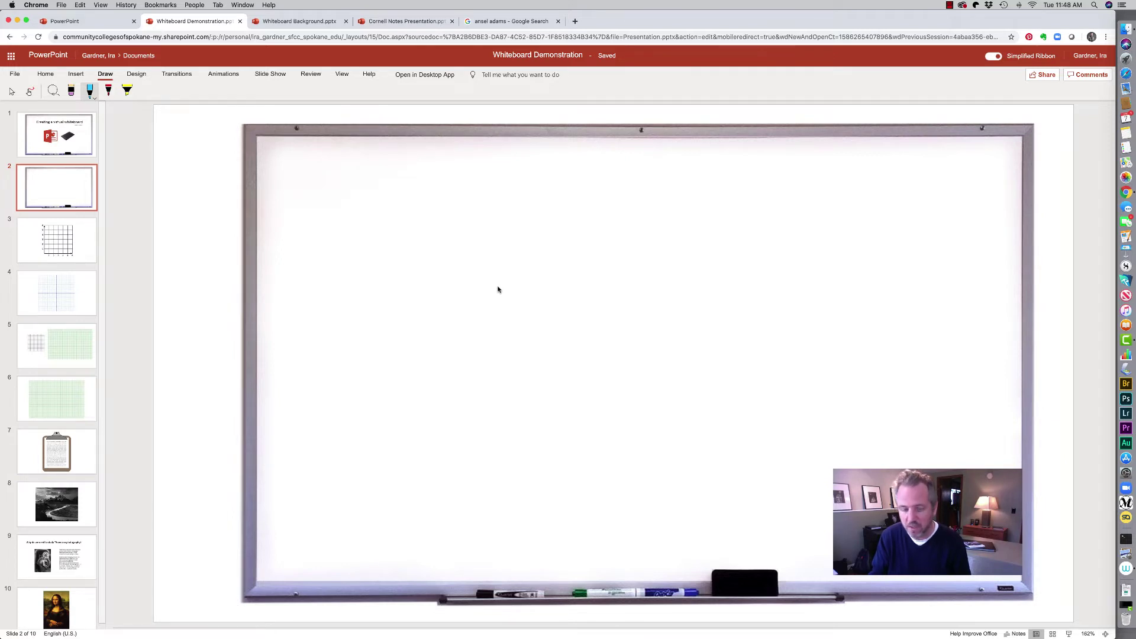
mouse_move(378, 256)
left_mouse_down()
mouse_move(380, 284)
mouse_move(390, 262)
mouse_move(387, 281)
mouse_move(417, 267)
left_mouse_up()
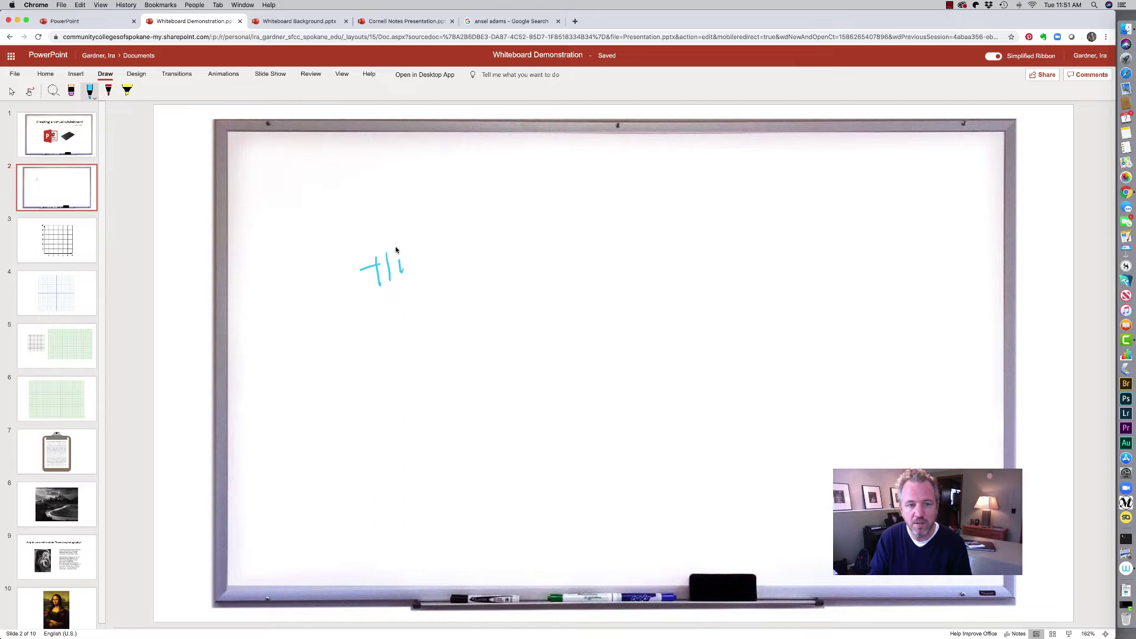
mouse_move(421, 246)
left_mouse_down()
mouse_move(462, 235)
mouse_move(471, 268)
left_mouse_up()
left_click_drag(490, 200, 488, 228)
left_click_drag(501, 202, 529, 216)
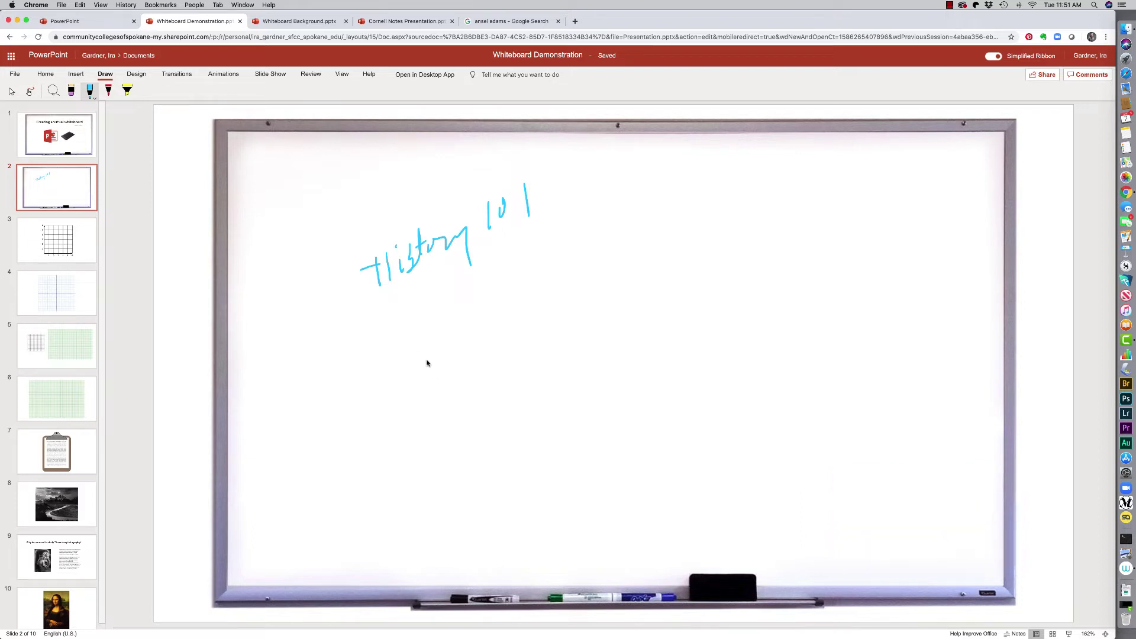
Draw a box below History 101, an arrow beside it, and write 'WORD'
mouse_move(431, 328)
left_mouse_down()
mouse_move(424, 414)
mouse_move(523, 322)
mouse_move(394, 339)
left_mouse_up()
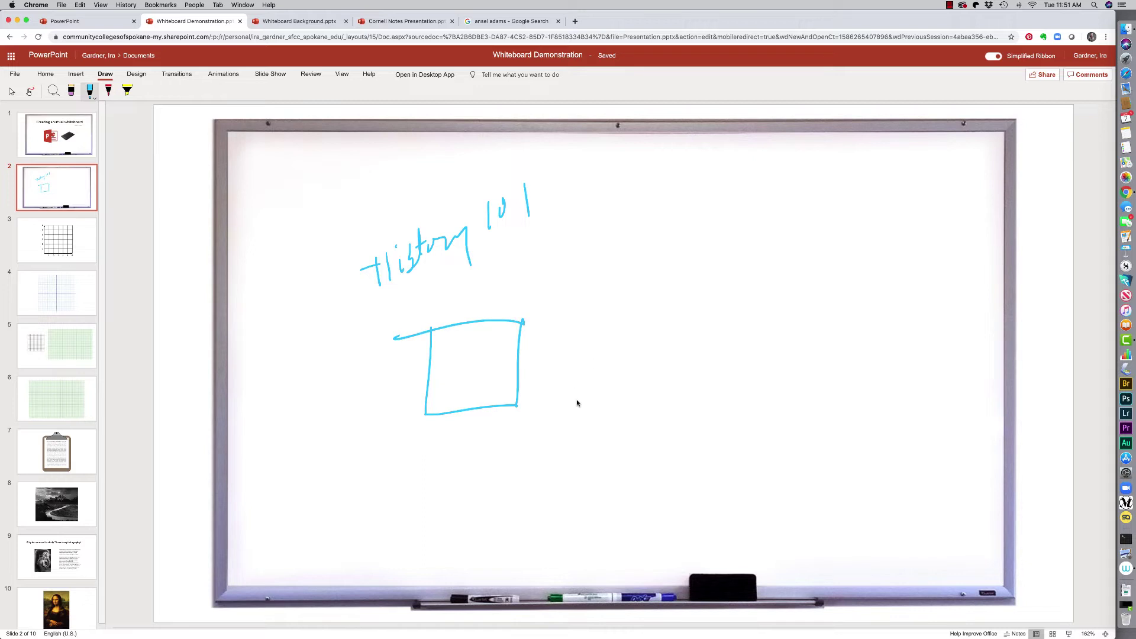
left_click_drag(574, 402, 717, 294)
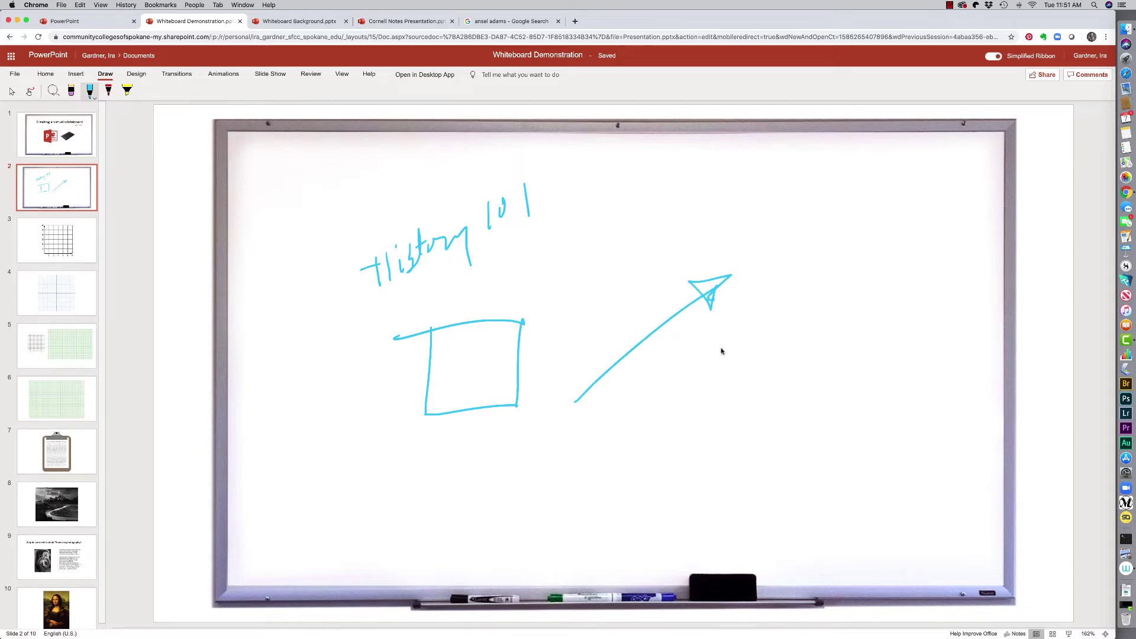
mouse_move(716, 349)
left_mouse_down()
mouse_move(752, 336)
mouse_move(808, 383)
left_mouse_up()
left_click_drag(823, 323, 822, 363)
left_click_drag(820, 322, 817, 368)
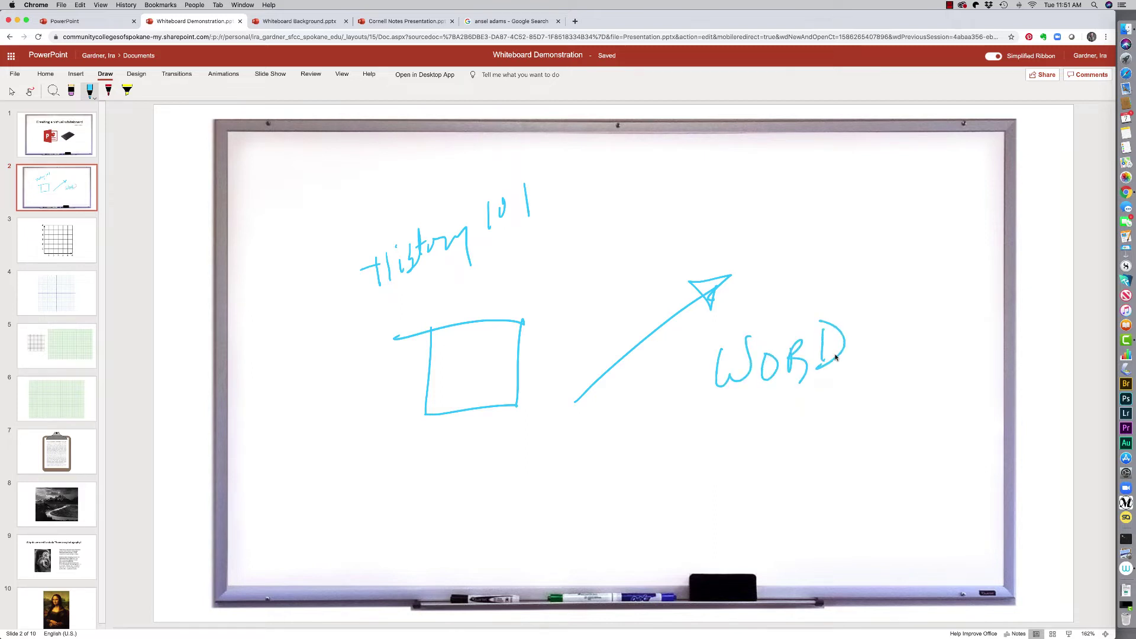
Delete the arrow and the W of WORD
left_click(666, 323)
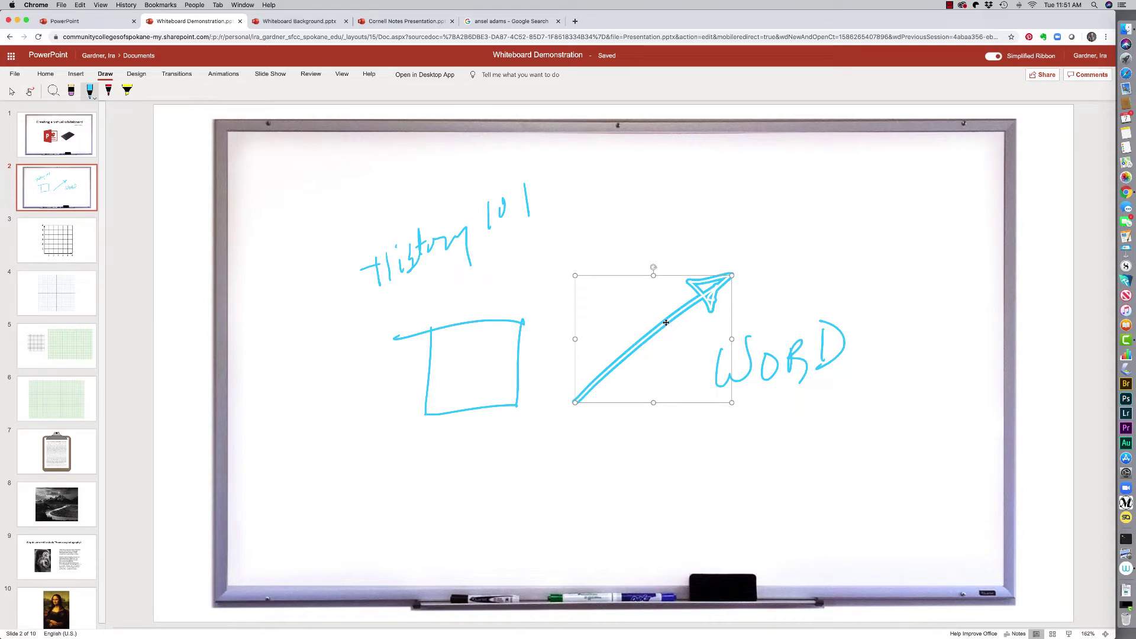
key("Delete")
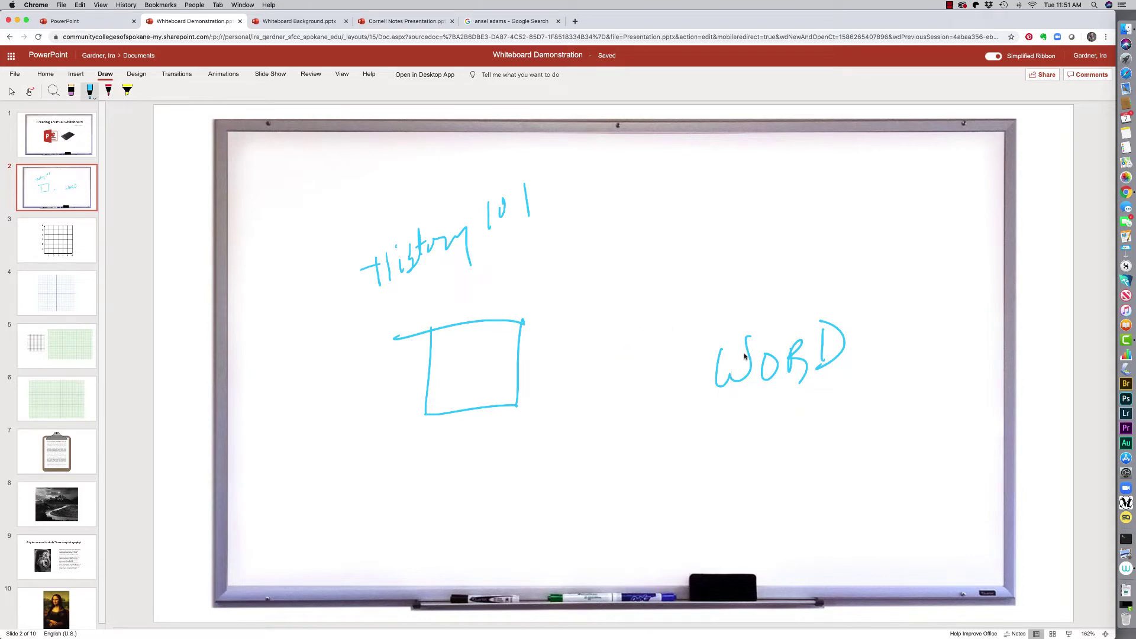
left_click(749, 351)
key("Delete")
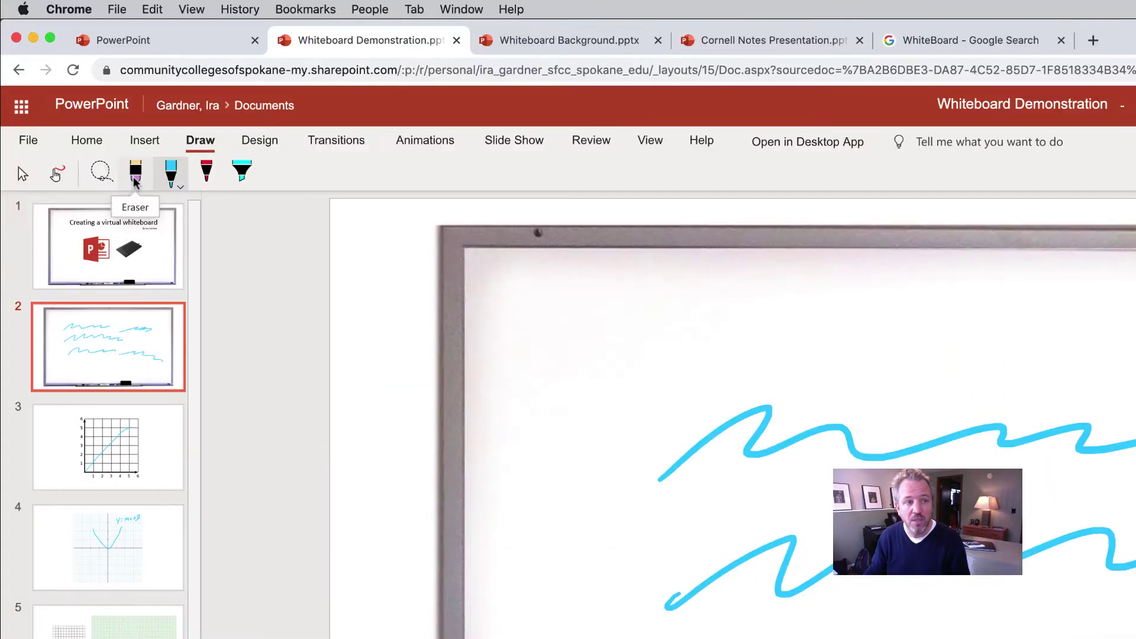
Use the Eraser to remove each of the blue scribbles from the whiteboard slide
left_click(135, 177)
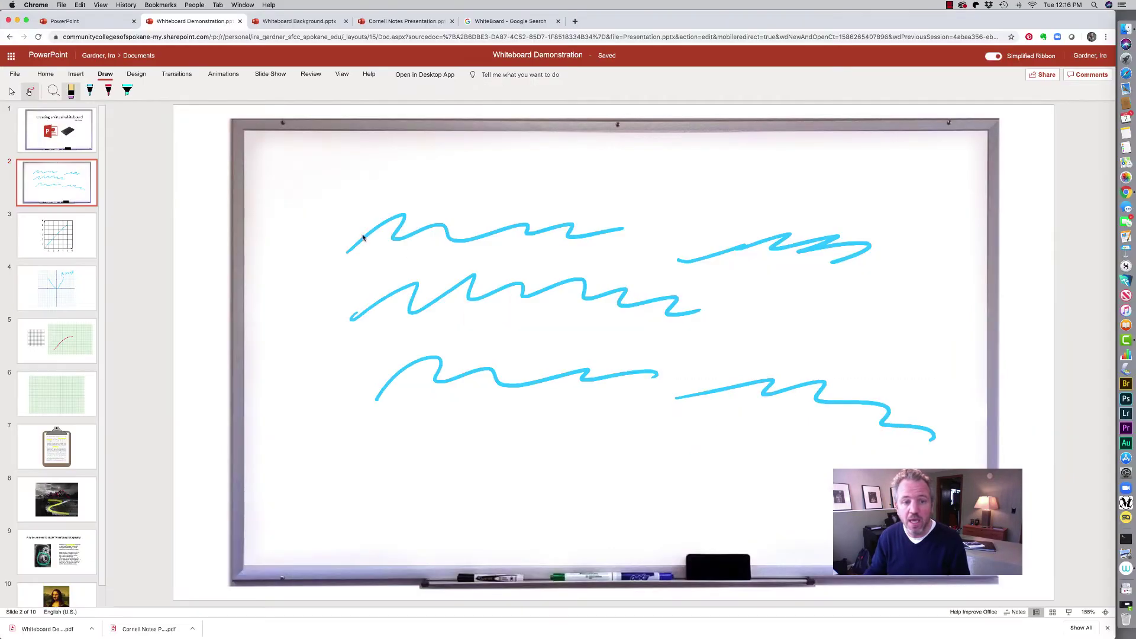
left_click(716, 456)
left_click(776, 259)
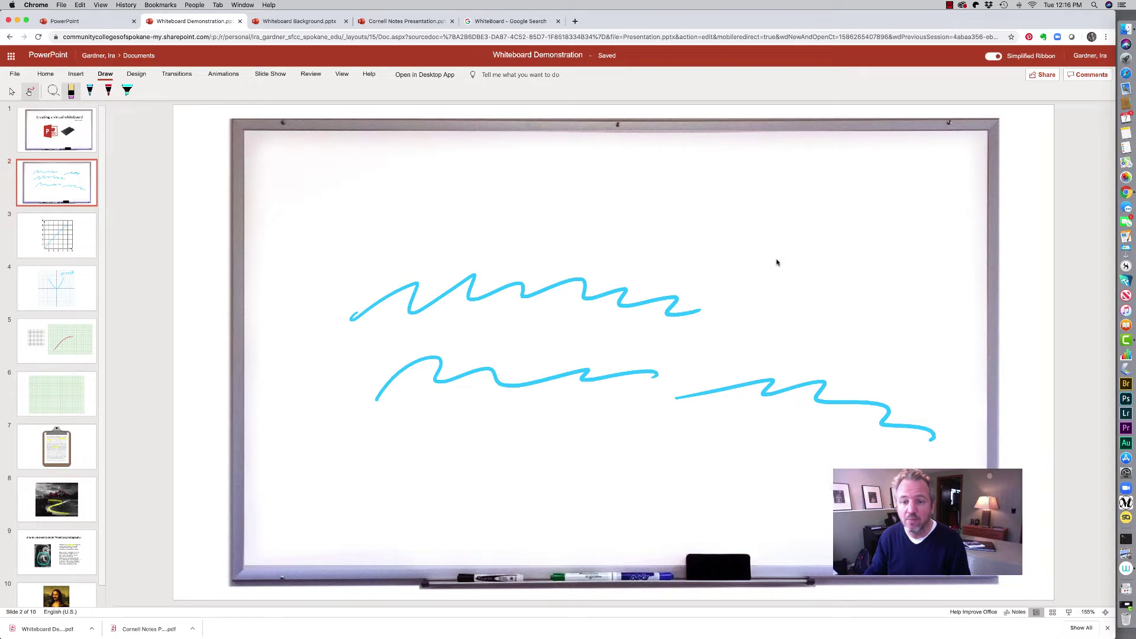
left_click(793, 380)
left_click(492, 358)
left_click(538, 287)
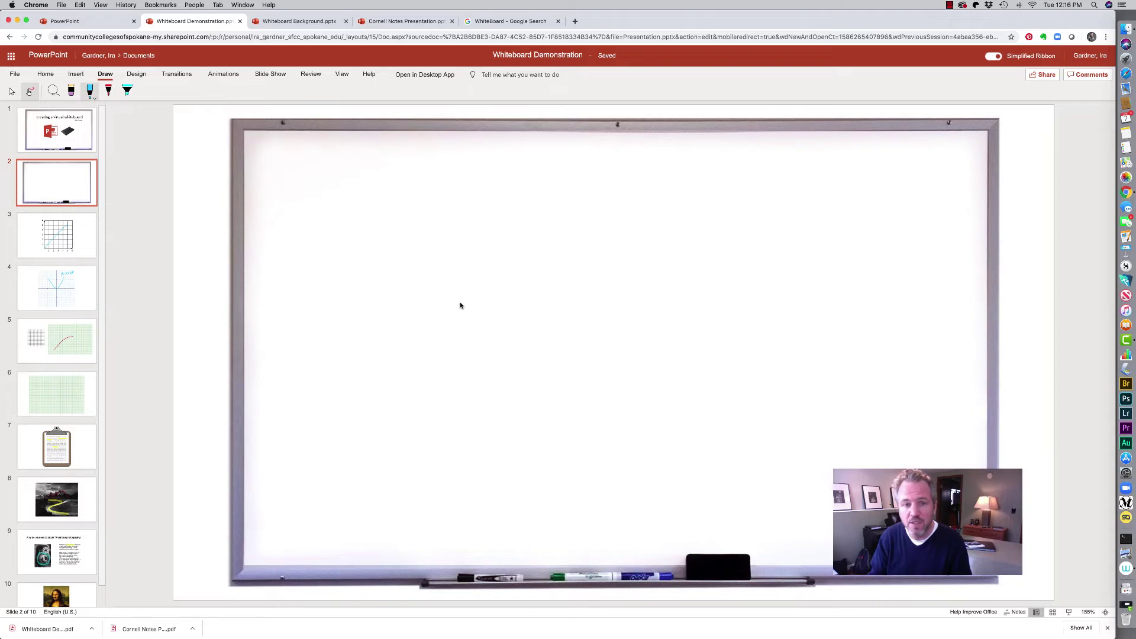
Draw red vertical, horizontal and bottom lines across the blue box
mouse_move(482, 258)
left_mouse_down()
mouse_move(550, 330)
mouse_move(514, 264)
mouse_move(464, 263)
left_mouse_up()
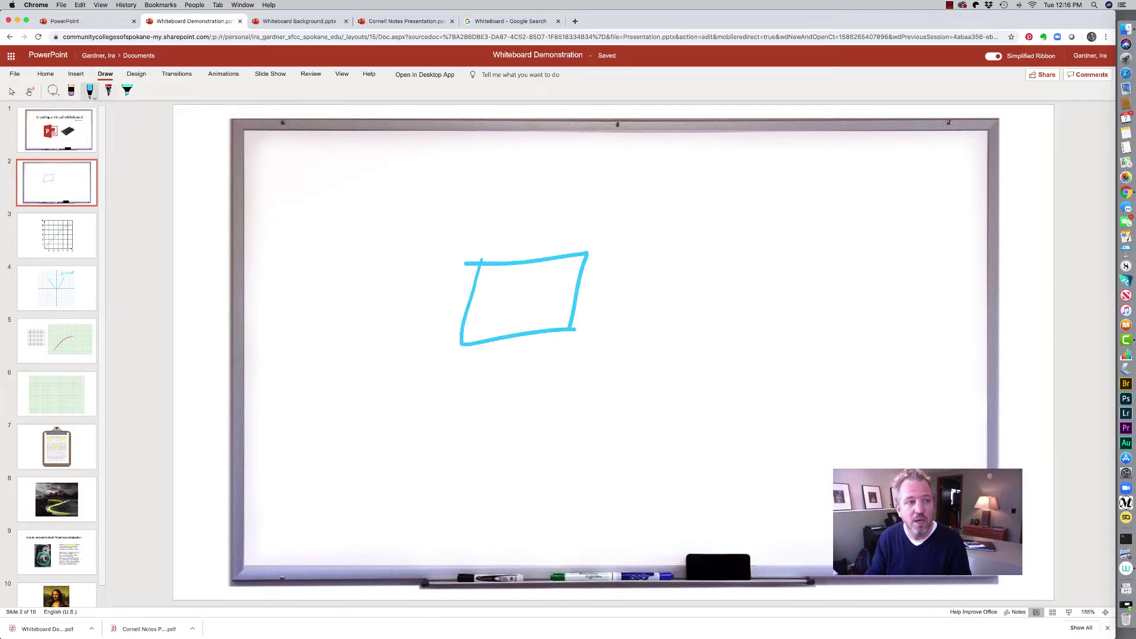
left_click(109, 89)
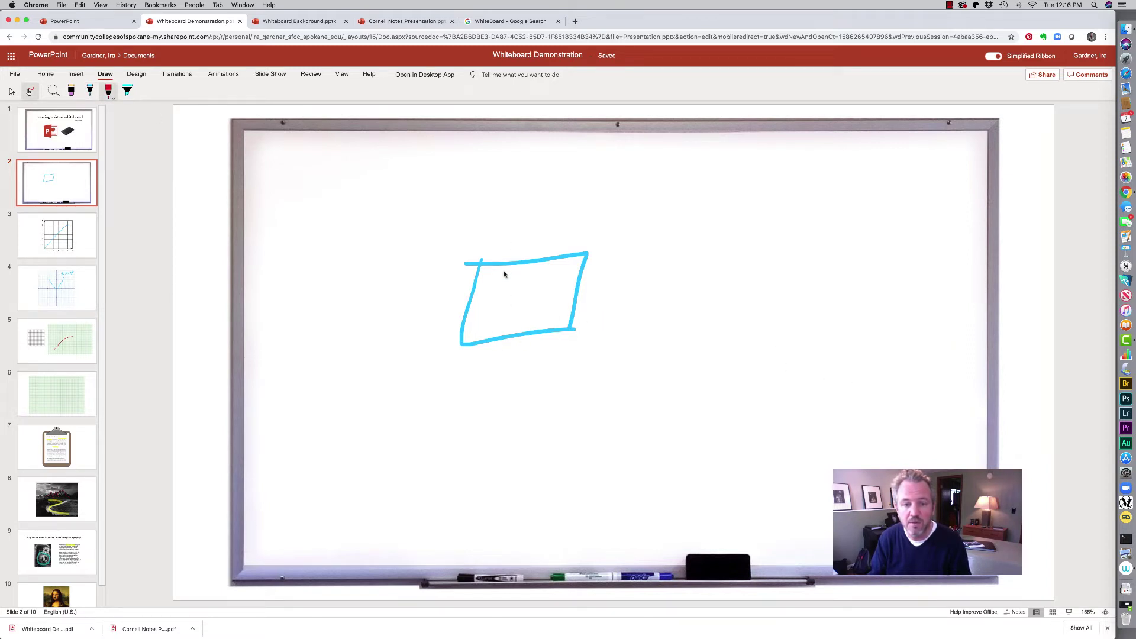
left_click_drag(508, 264, 500, 350)
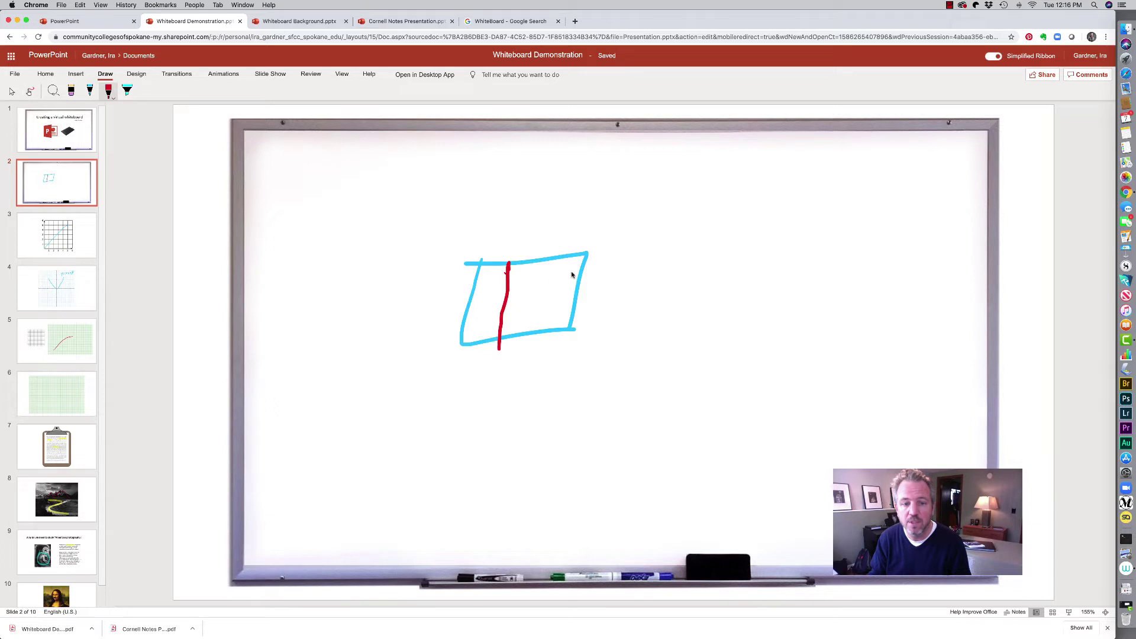
left_click_drag(468, 305, 601, 285)
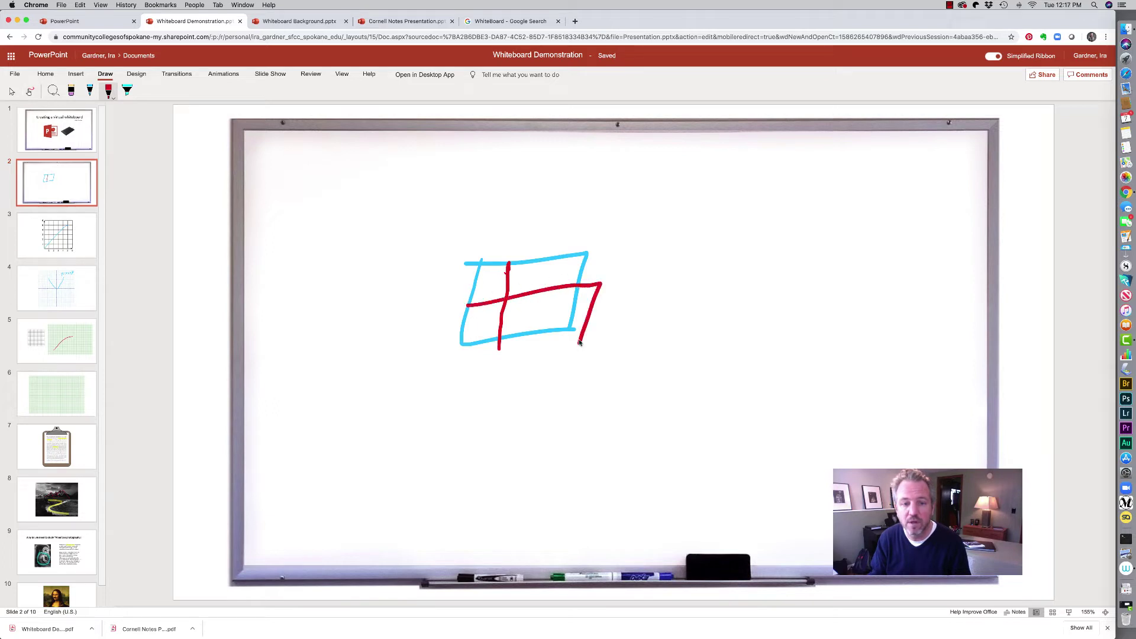
mouse_move(580, 342)
left_mouse_down()
mouse_move(507, 343)
mouse_move(516, 335)
left_mouse_up()
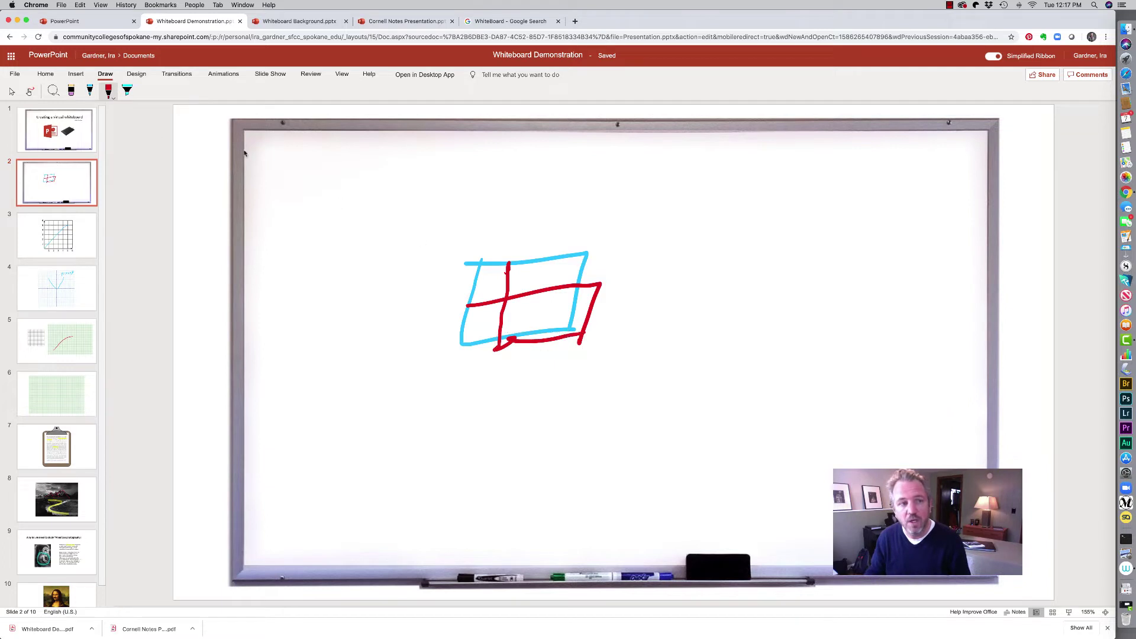
Move the blue box up-left and drag each red stroke apart to new positions
left_click(11, 93)
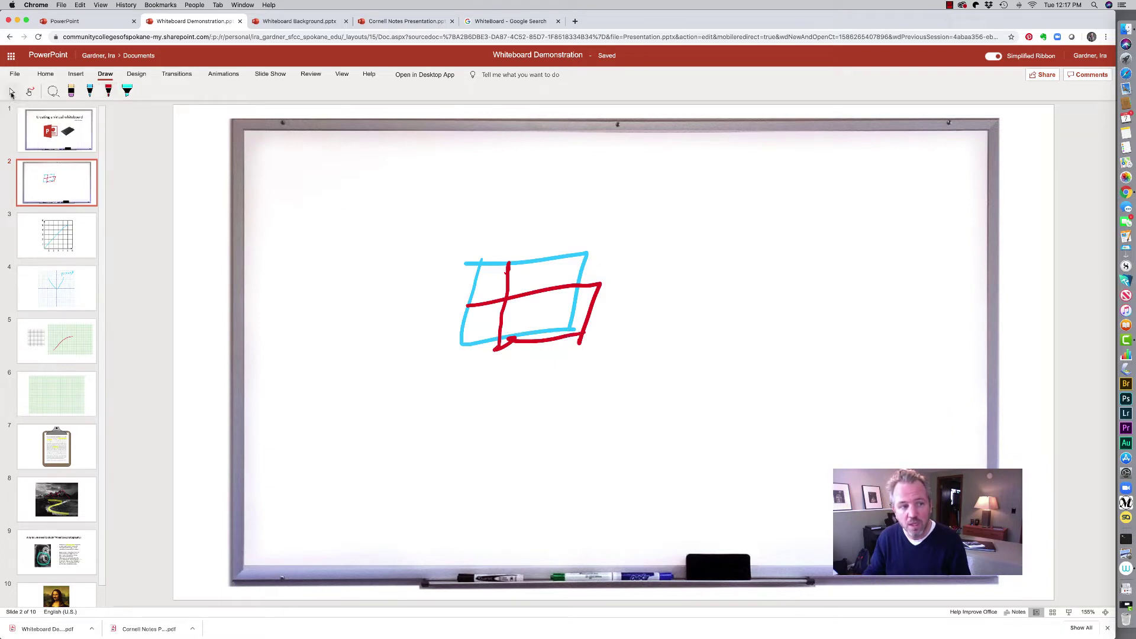
left_click(486, 266)
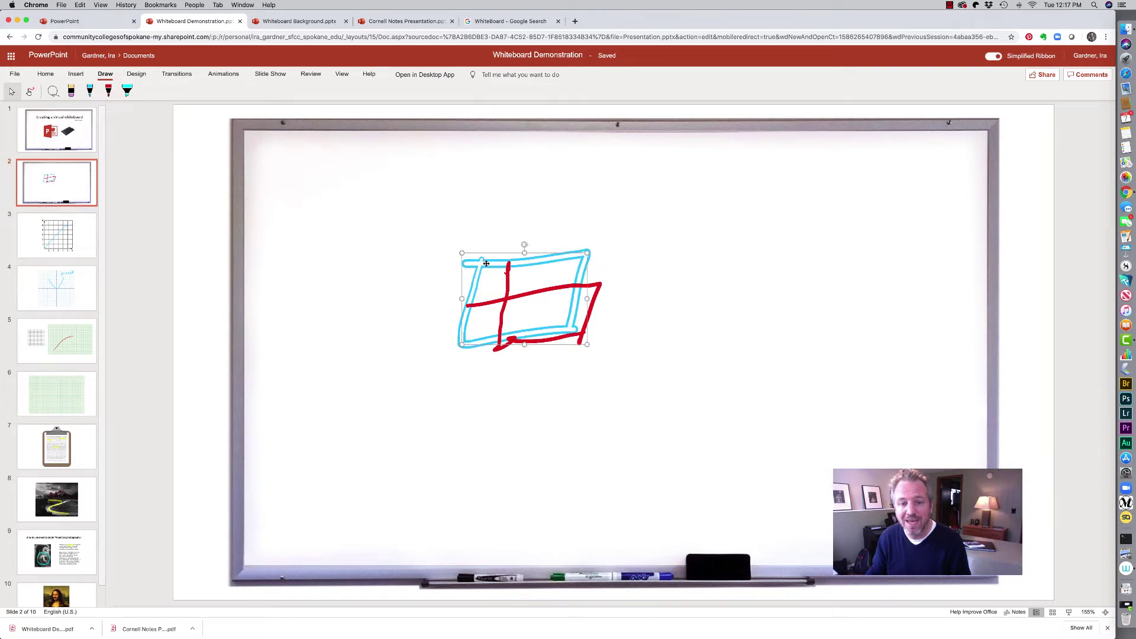
left_click_drag(486, 262, 345, 208)
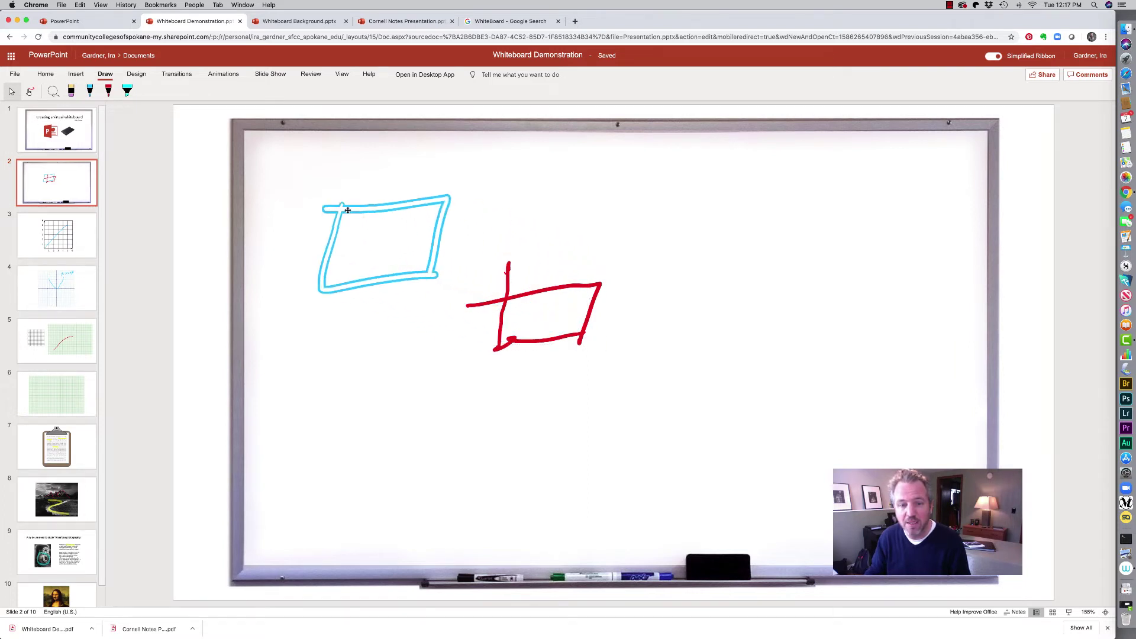
left_click(520, 295)
left_click_drag(521, 295, 611, 254)
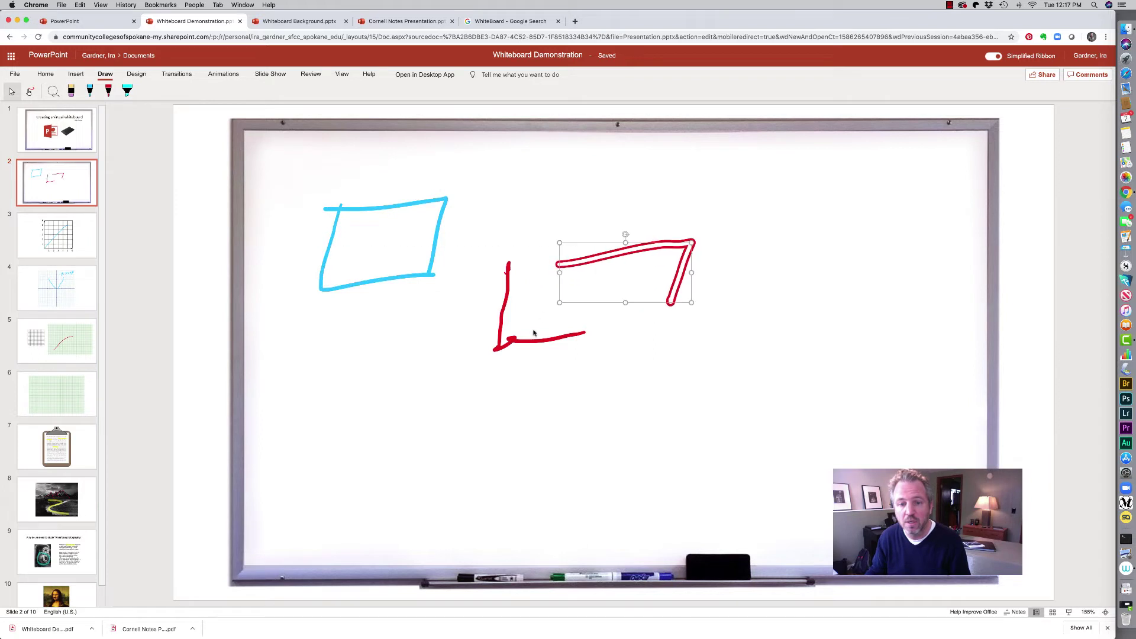
left_click(531, 349)
left_click_drag(532, 349, 514, 391)
left_click(504, 331)
left_click_drag(504, 331, 457, 334)
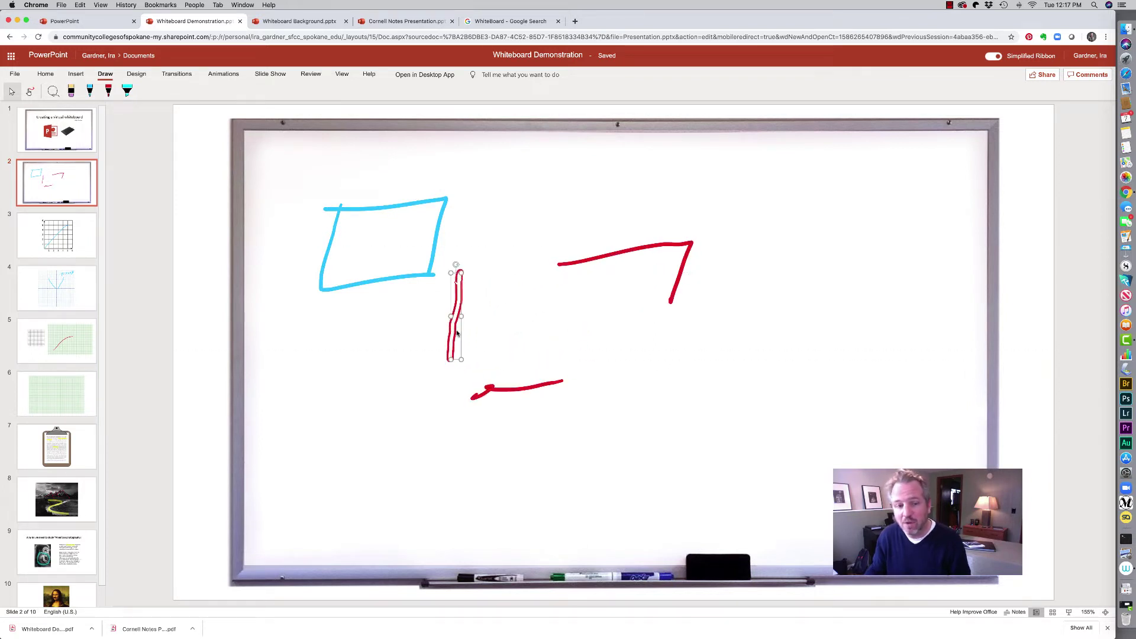
Marquee-select every ink stroke on the whiteboard and delete them all
left_click(275, 165)
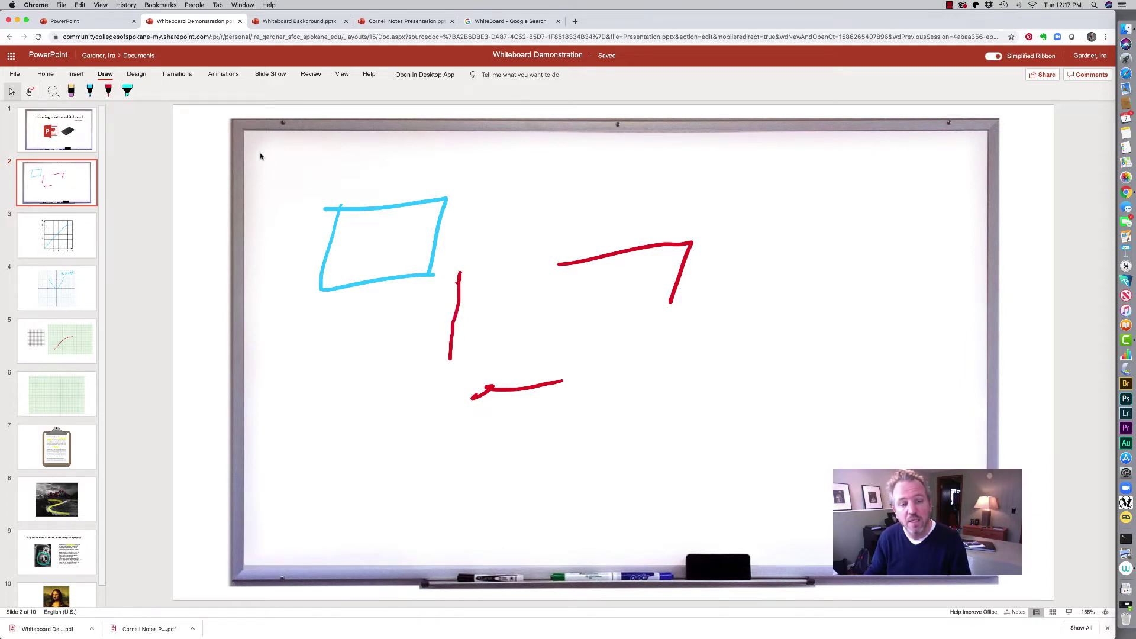
mouse_move(261, 156)
left_mouse_down()
mouse_move(556, 337)
mouse_move(854, 420)
mouse_move(888, 462)
left_mouse_up()
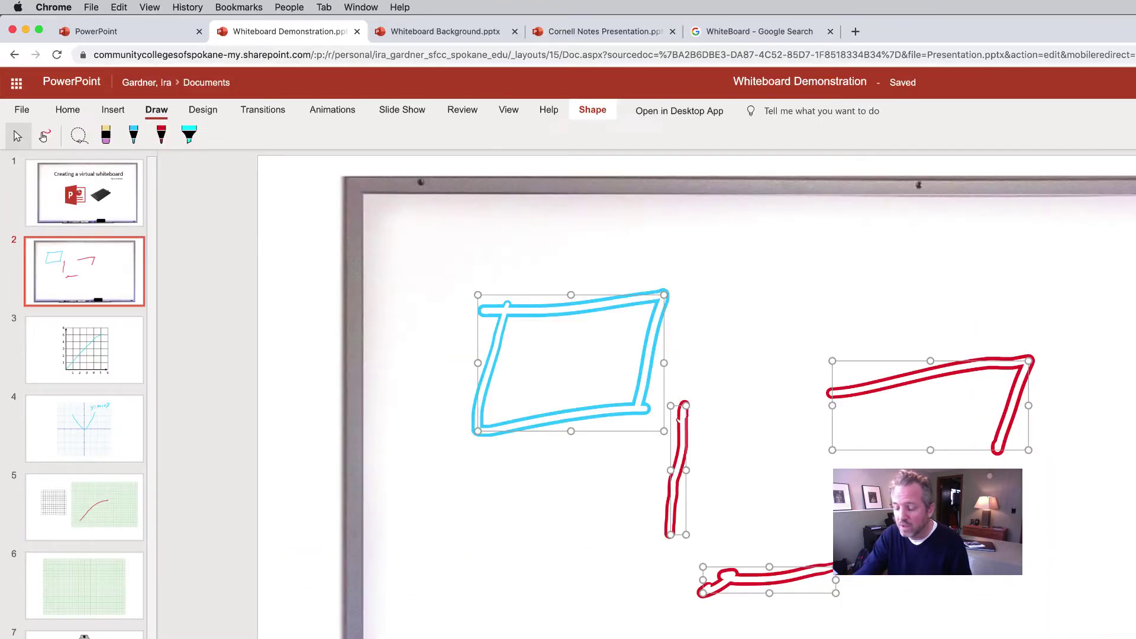
key("Delete")
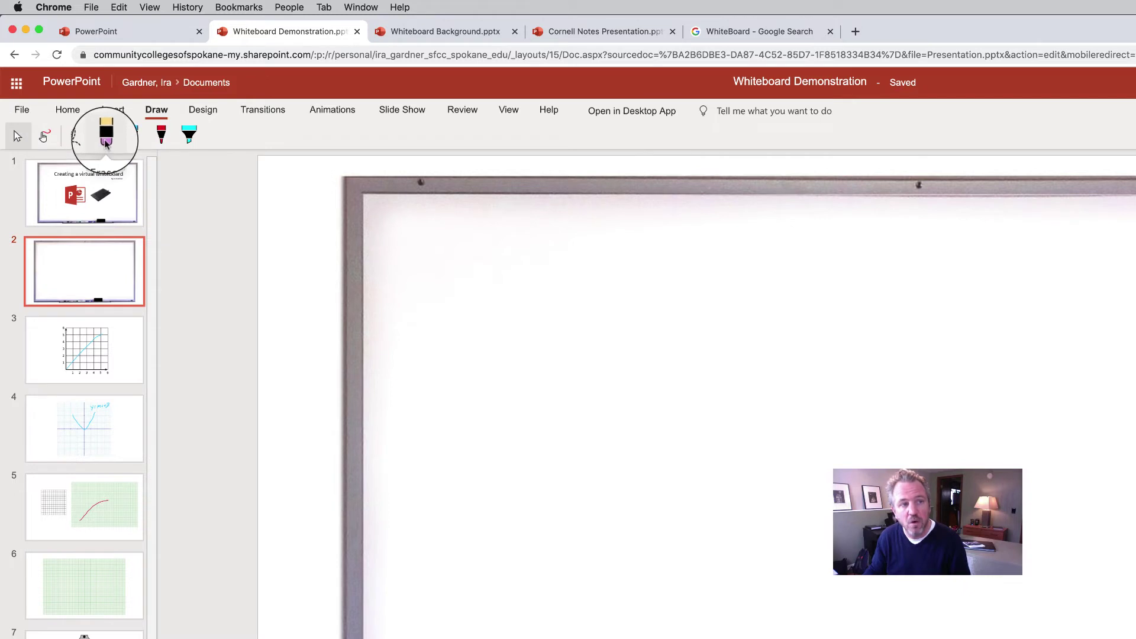
left_click(105, 139)
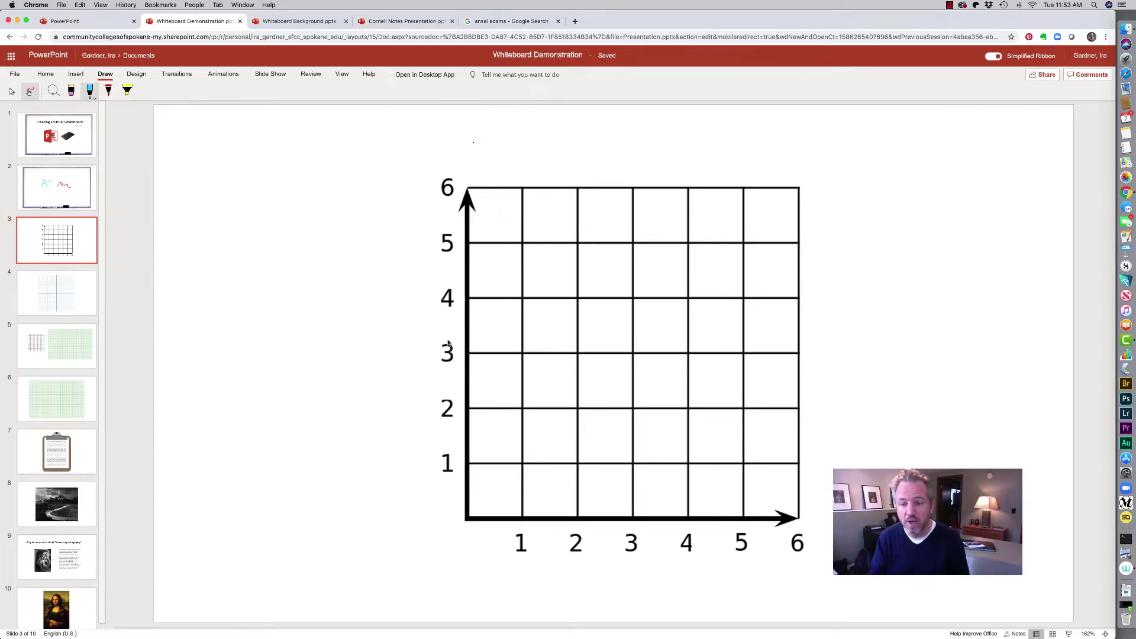
Draw a rising line from the origin on slide 3's grid and a U-shaped curve on slide 4's axes
mouse_move(470, 509)
left_mouse_down()
mouse_move(563, 401)
mouse_move(753, 236)
left_mouse_up()
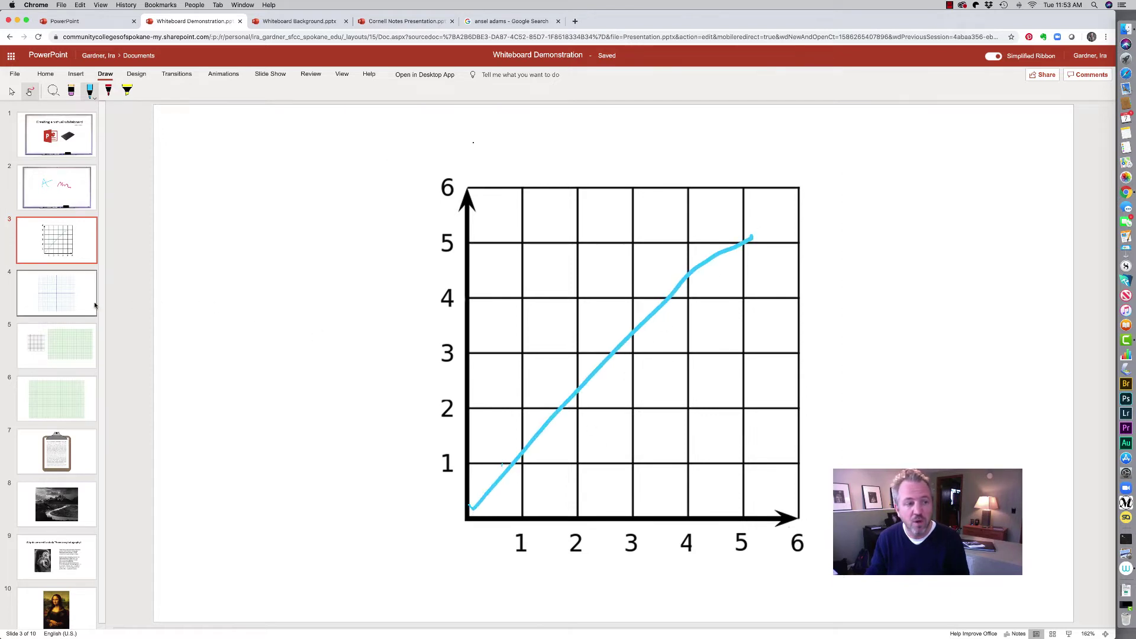
left_click(61, 302)
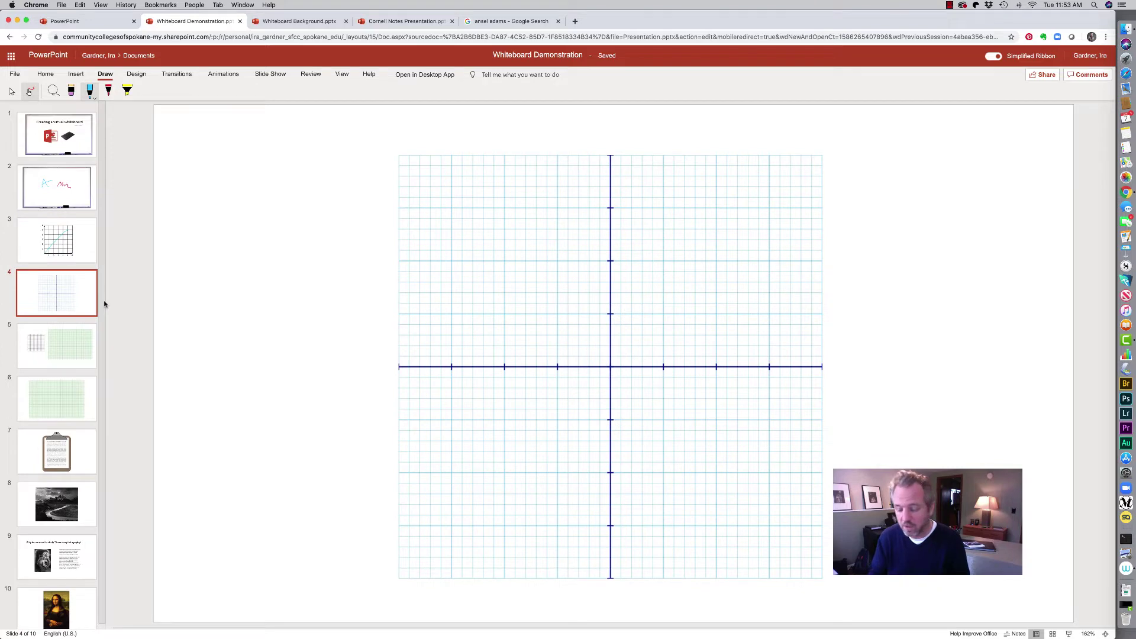
mouse_move(500, 204)
left_mouse_down()
mouse_move(515, 248)
mouse_move(583, 348)
mouse_move(631, 358)
mouse_move(699, 233)
left_mouse_up()
key("ctrl+z")
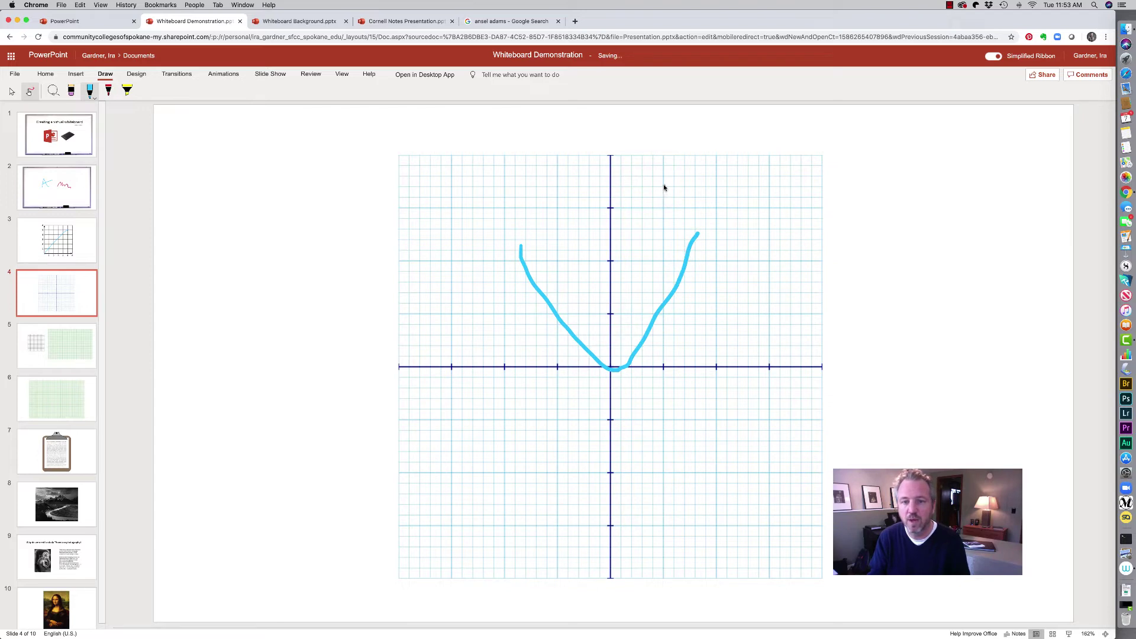
Label the curve on slide 4 with the handwritten equation 'y = mx+B'
mouse_move(663, 185)
left_mouse_down()
mouse_move(671, 217)
mouse_move(703, 196)
left_mouse_up()
left_click(693, 198)
left_click_drag(690, 185, 750, 194)
mouse_move(749, 182)
left_mouse_down()
mouse_move(758, 195)
mouse_move(789, 180)
left_mouse_up()
mouse_move(781, 173)
left_mouse_down()
mouse_move(776, 196)
mouse_move(794, 188)
mouse_move(778, 204)
left_mouse_up()
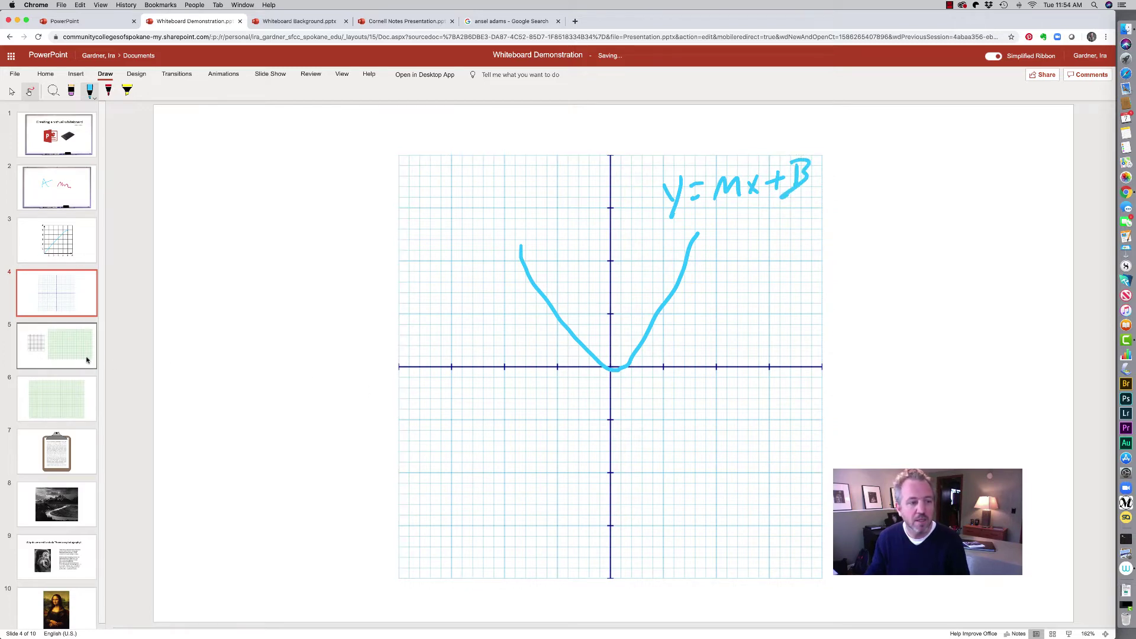
left_click(77, 353)
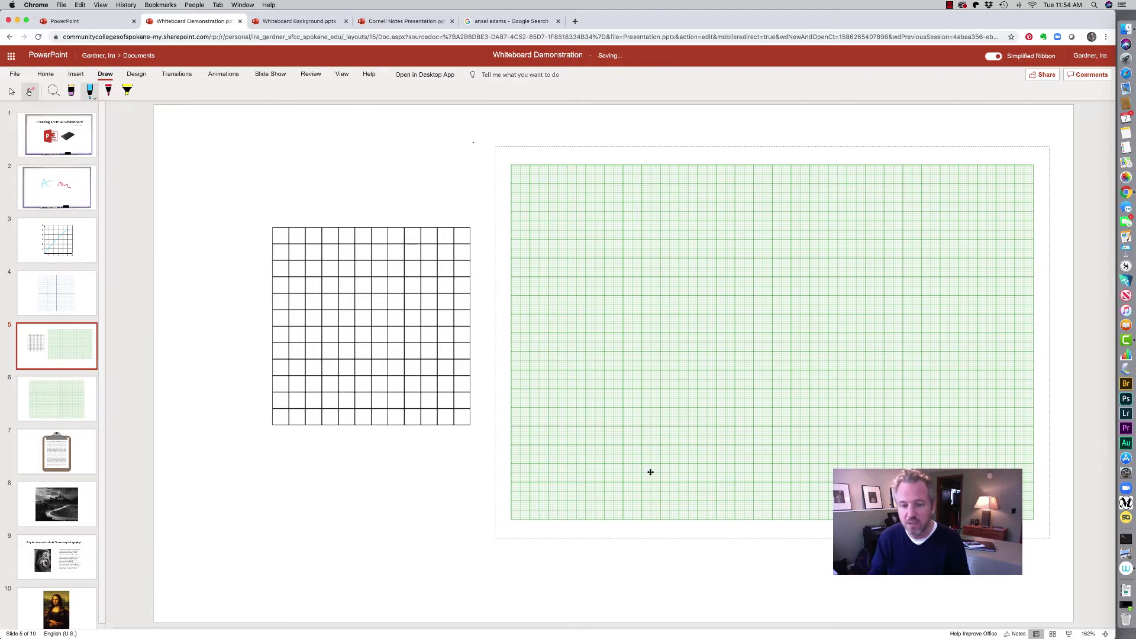
Plot two blue points on slide 5's green grid and draw a red rising curve through them
left_click(586, 463)
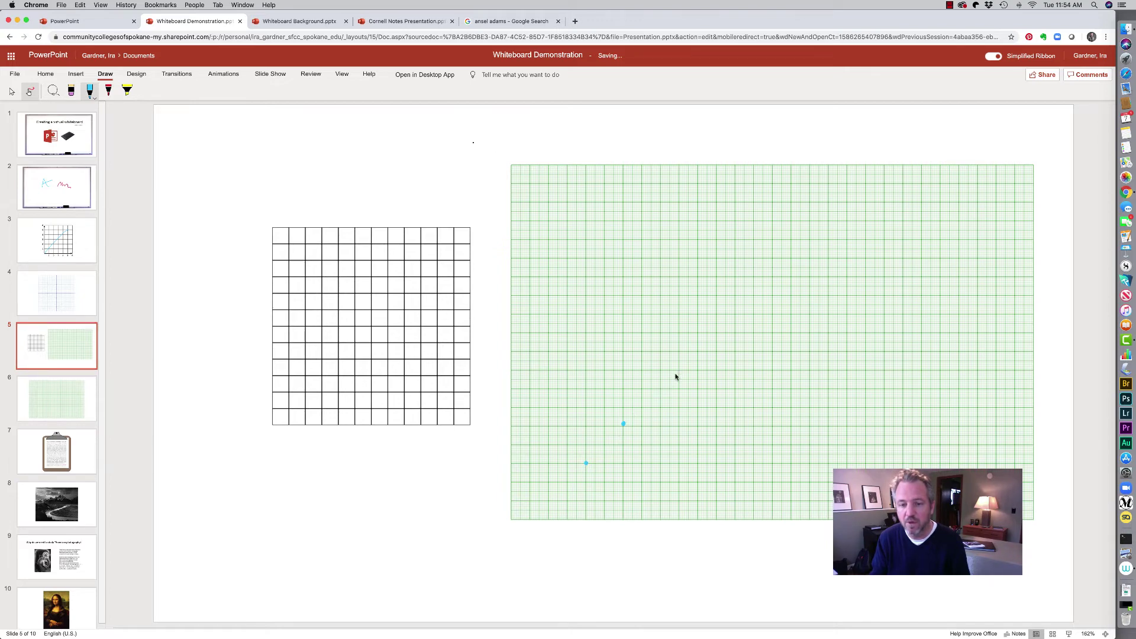
left_click(663, 386)
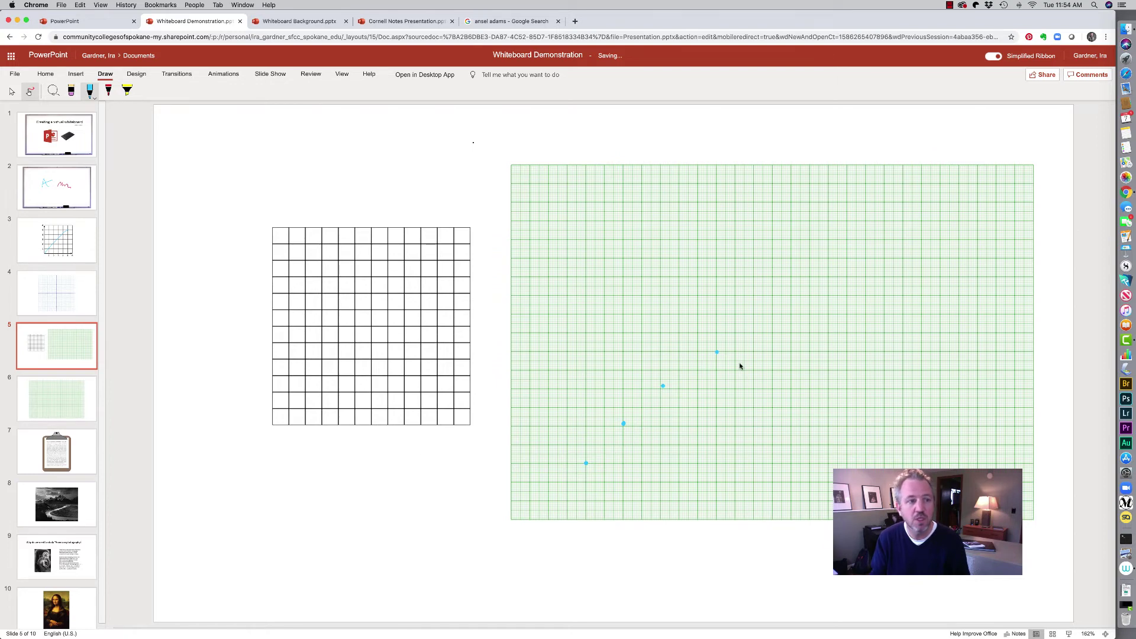
left_click(108, 89)
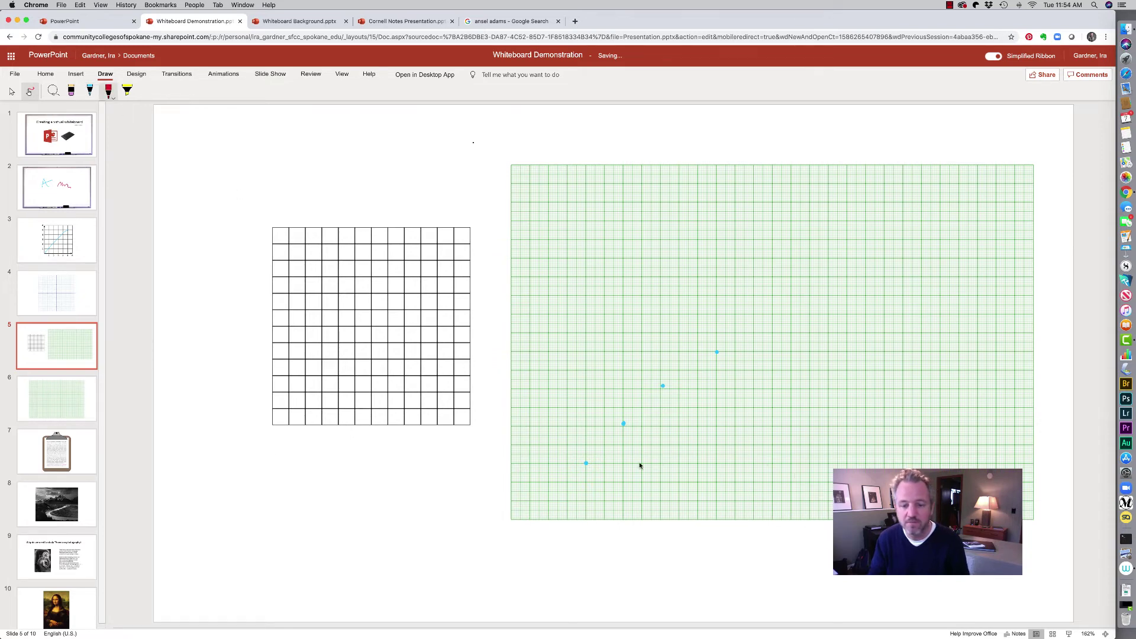
mouse_move(572, 471)
left_mouse_down()
mouse_move(691, 348)
mouse_move(801, 309)
left_mouse_up()
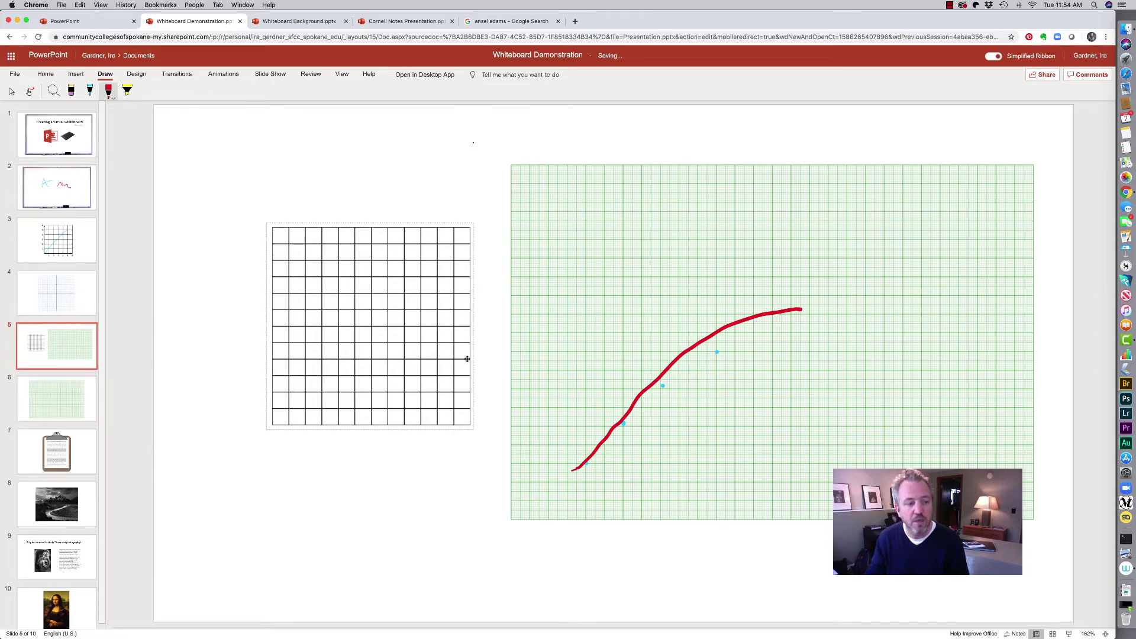
left_click(54, 461)
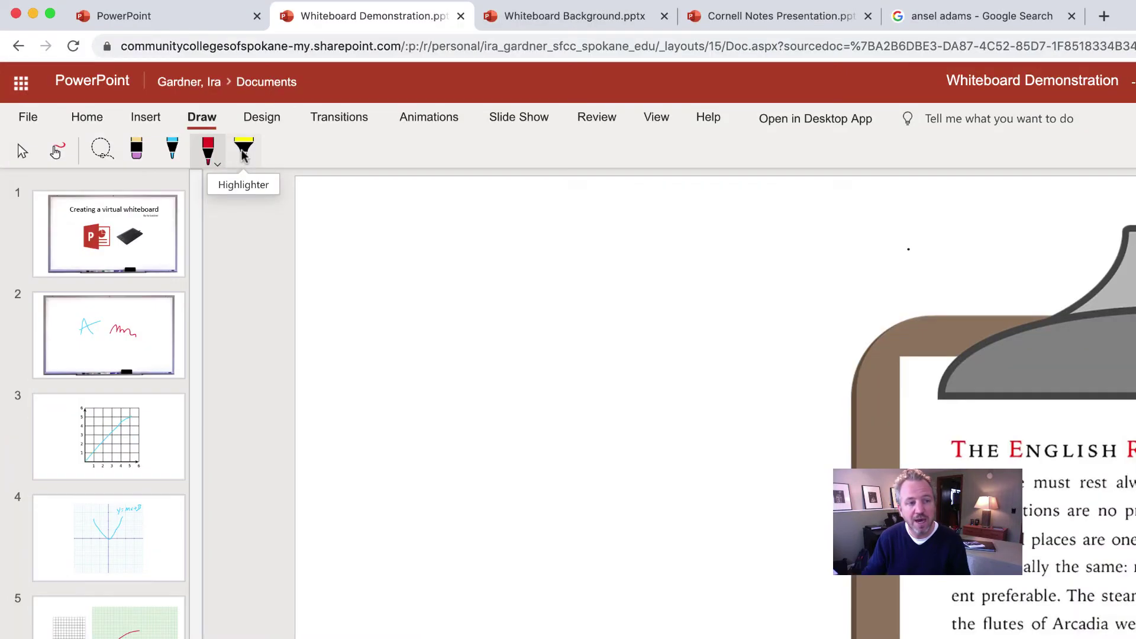
Highlight 'principle, and temporal considerations' and 'land of Beauty' in yellow on slide 7
left_click(244, 151)
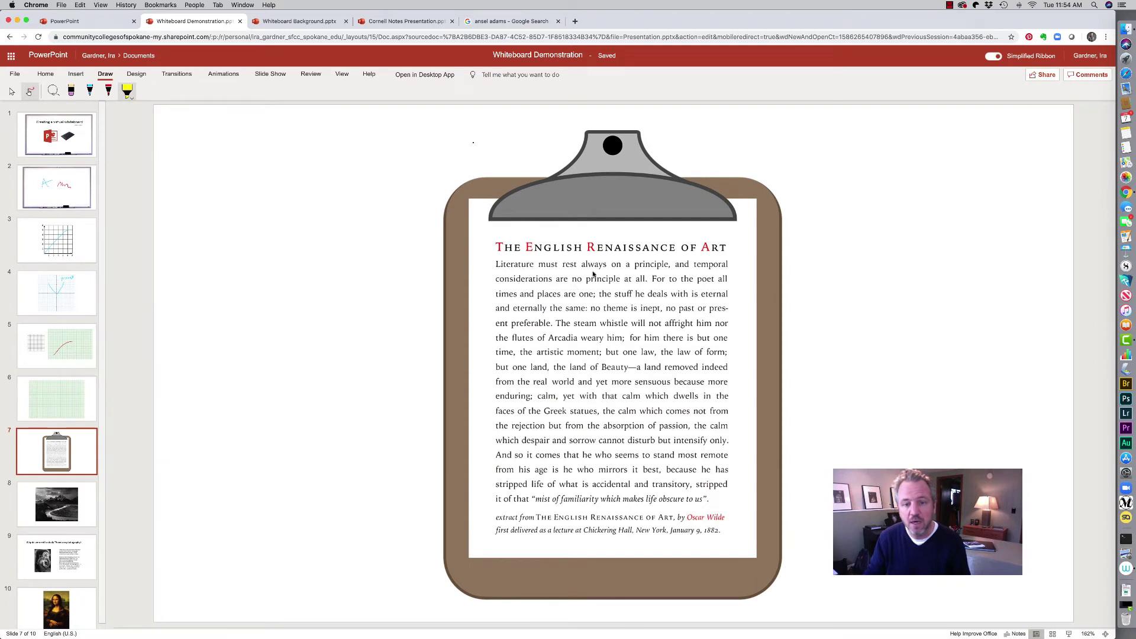
left_click_drag(631, 265, 732, 266)
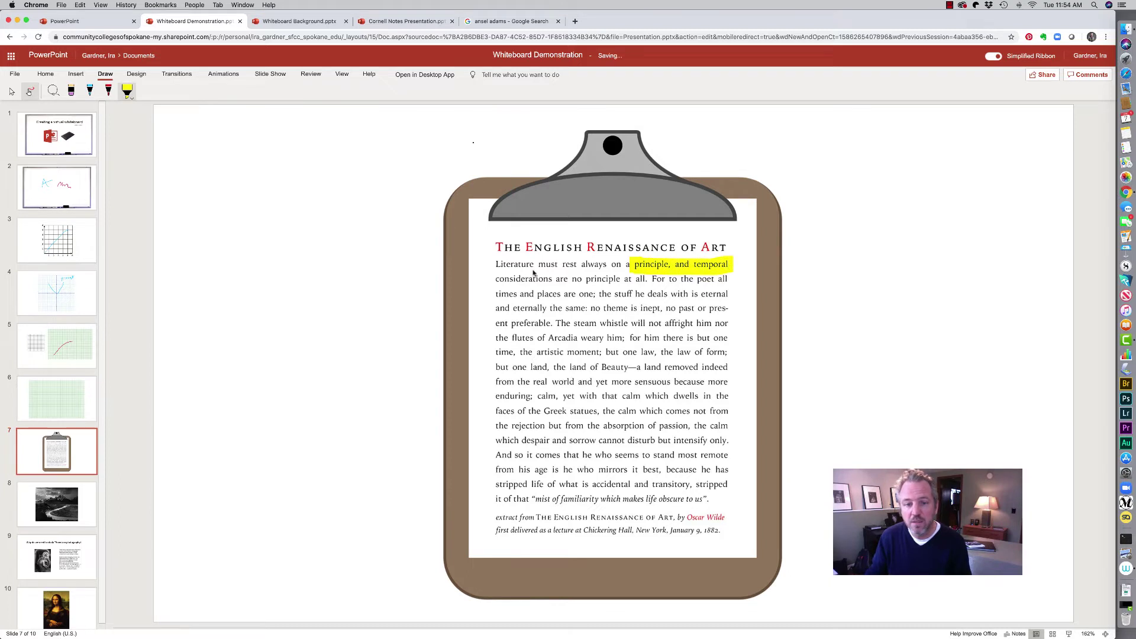
left_click_drag(496, 280, 552, 283)
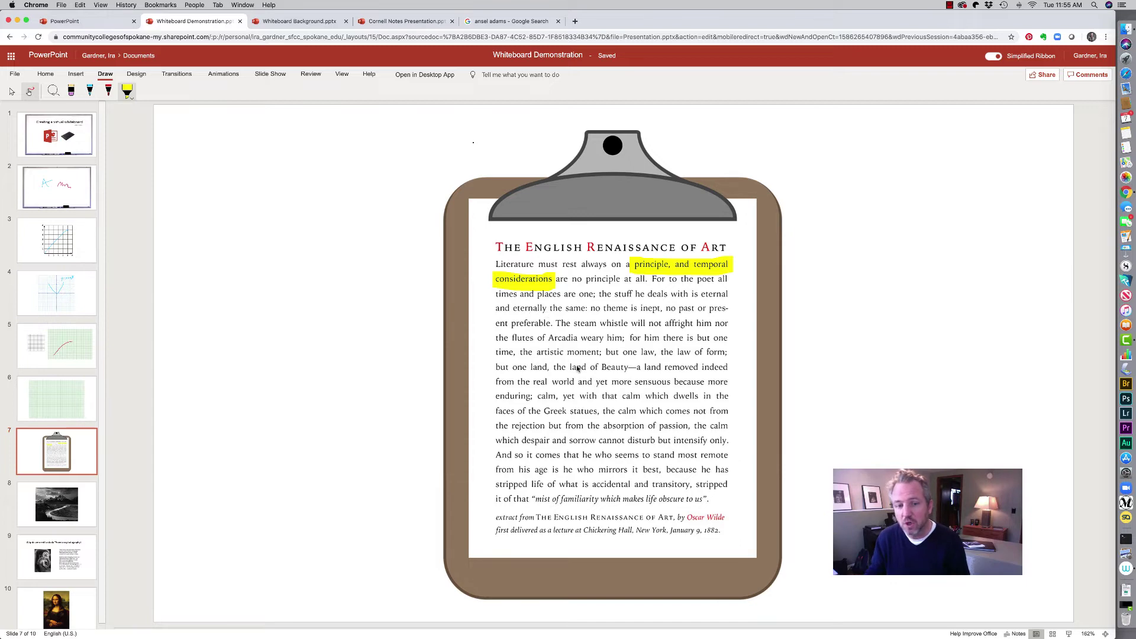
left_click_drag(572, 368, 626, 368)
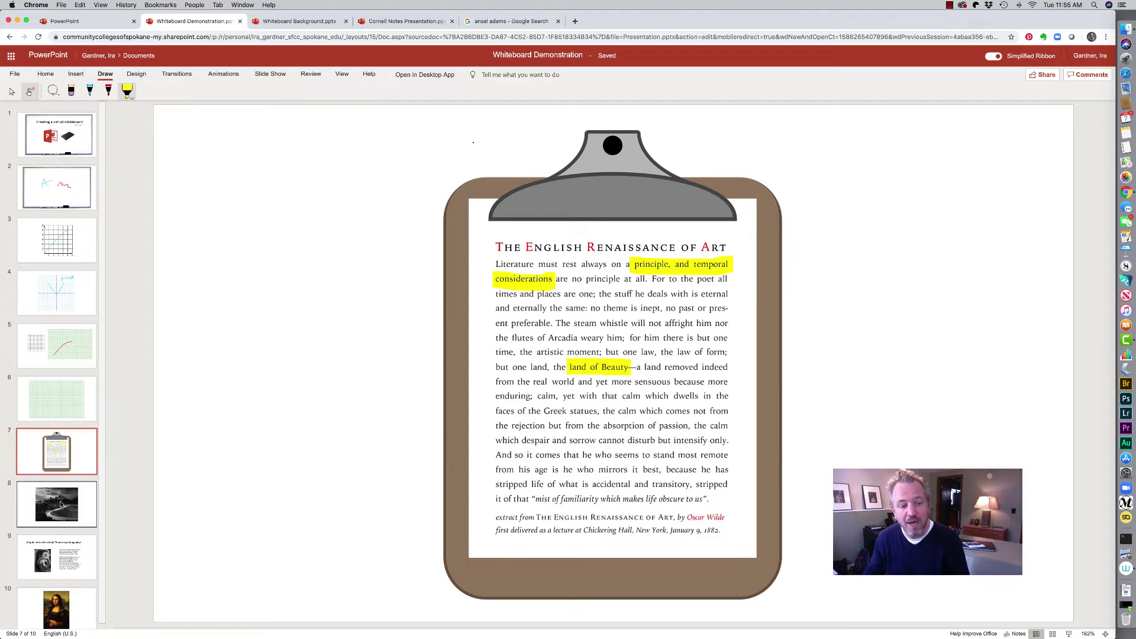
Highlight slide 8's river in yellow and trace its mountain ridge in red, then open slide 9
left_click(62, 506)
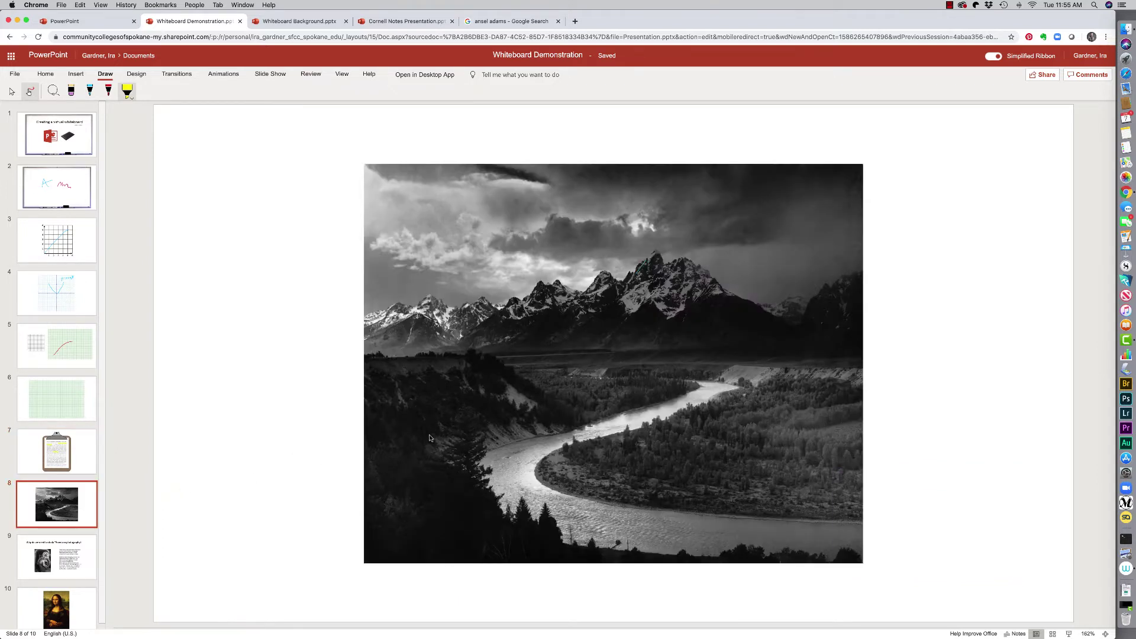
mouse_move(610, 377)
left_mouse_down()
mouse_move(670, 396)
mouse_move(560, 441)
mouse_move(520, 491)
mouse_move(750, 535)
left_mouse_up()
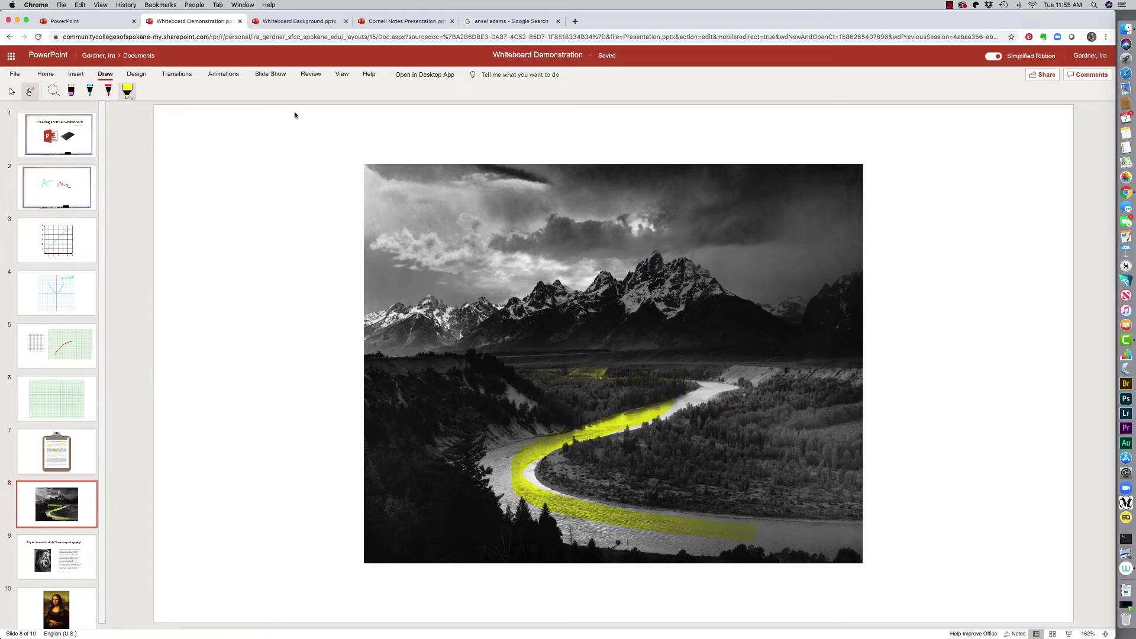
left_click(109, 90)
mouse_move(473, 338)
left_mouse_down()
mouse_move(553, 282)
mouse_move(581, 353)
mouse_move(612, 278)
mouse_move(631, 334)
mouse_move(606, 310)
mouse_move(663, 261)
mouse_move(690, 255)
mouse_move(767, 344)
left_mouse_up()
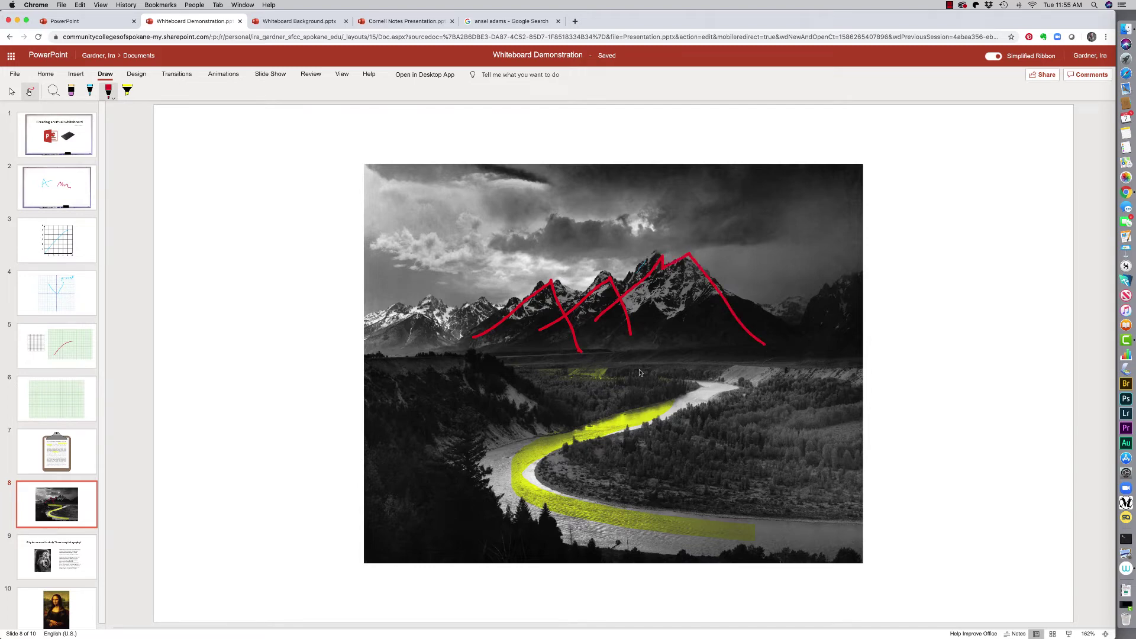
left_click(82, 551)
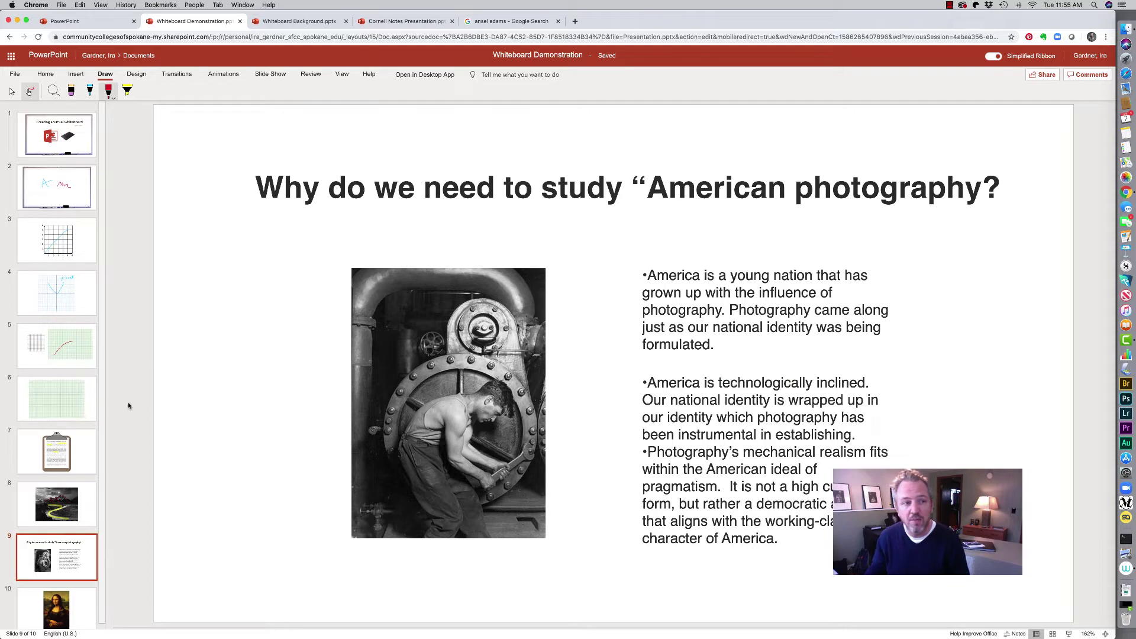
Highlight the words 'young nation' on slide 9 in yellow
left_click(126, 89)
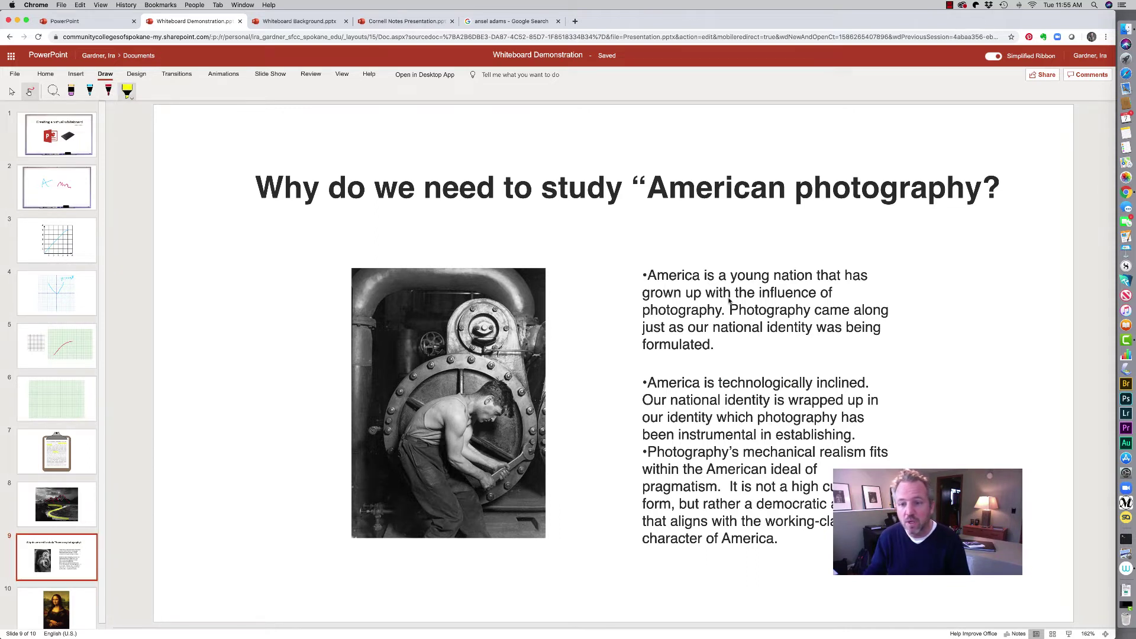
left_click_drag(731, 277, 820, 279)
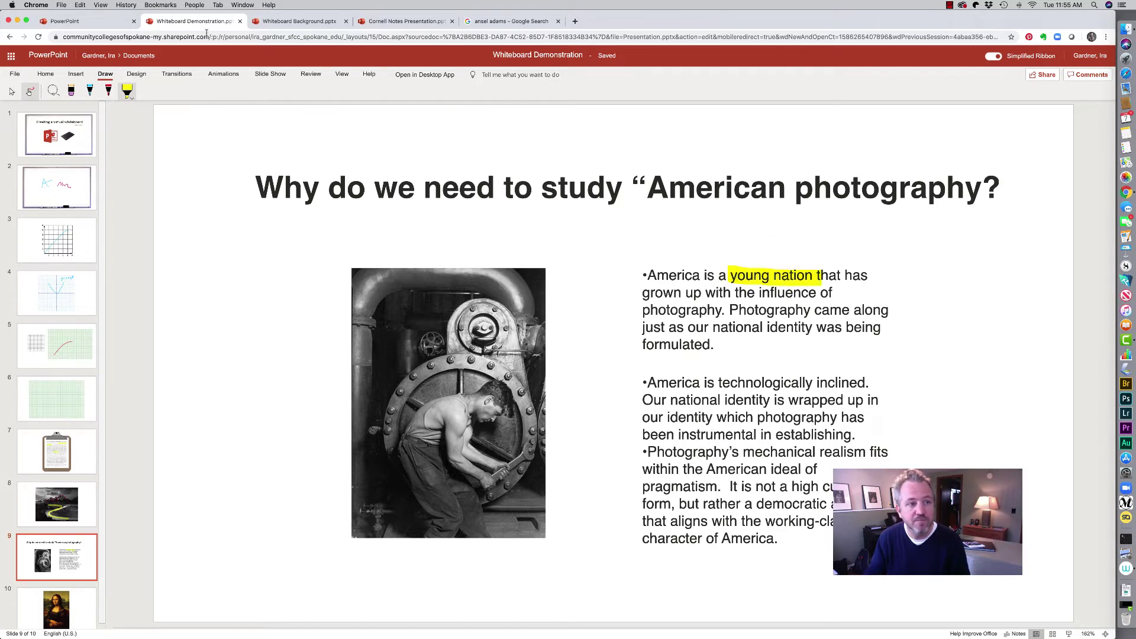
left_click(89, 91)
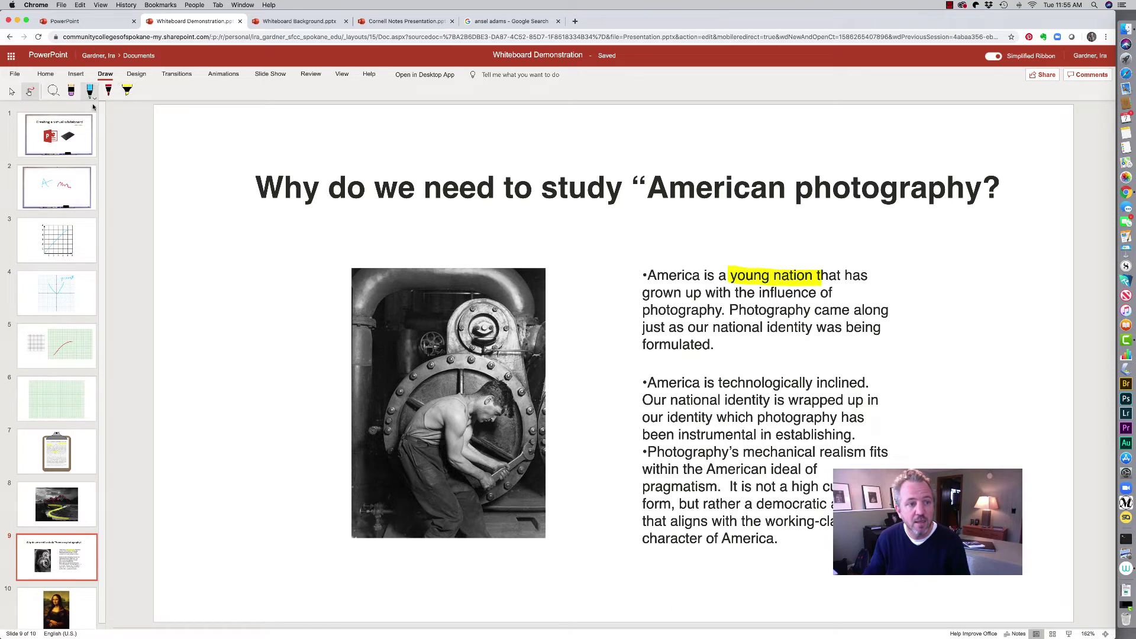
left_click(92, 97)
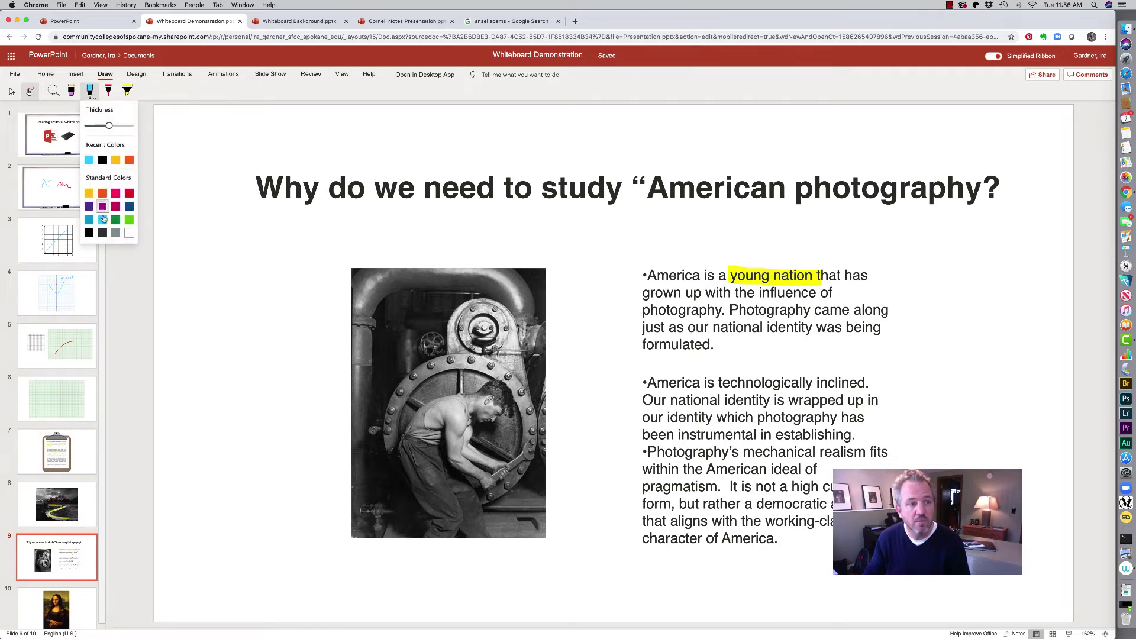
Switch the highlighter to cyan and trace the photo's porthole ring with it
left_click(128, 91)
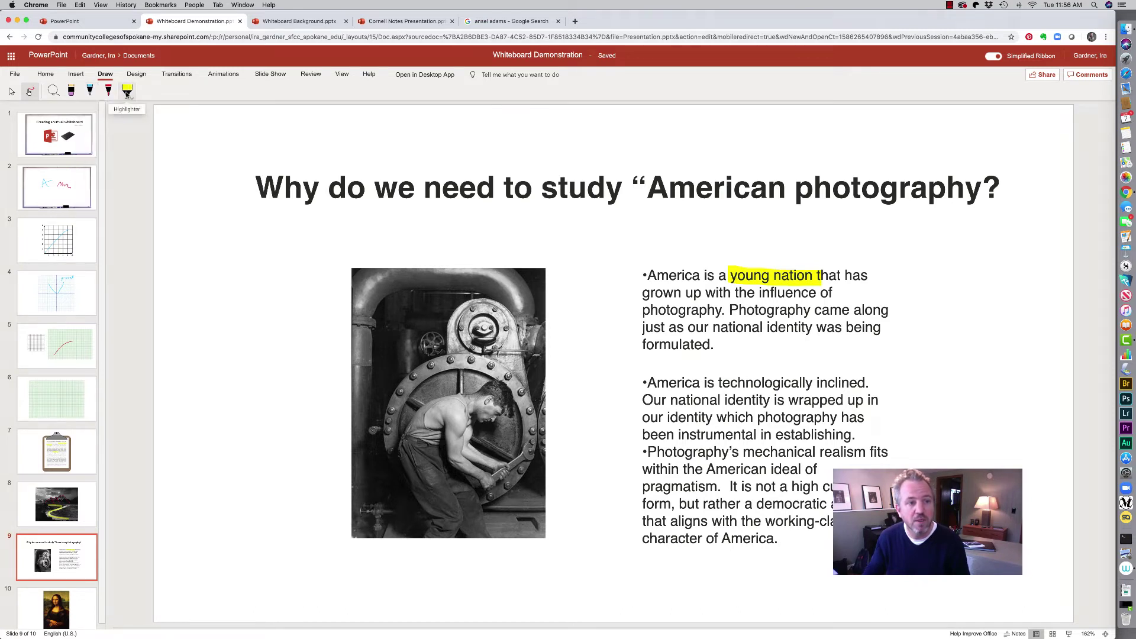
left_click(130, 96)
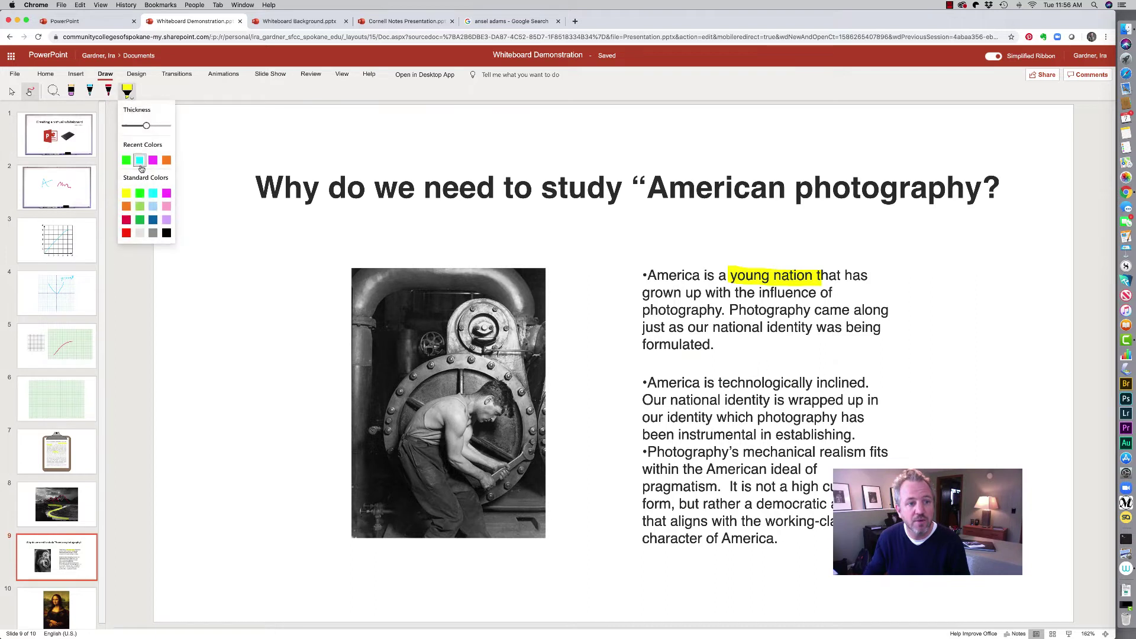
left_click(153, 193)
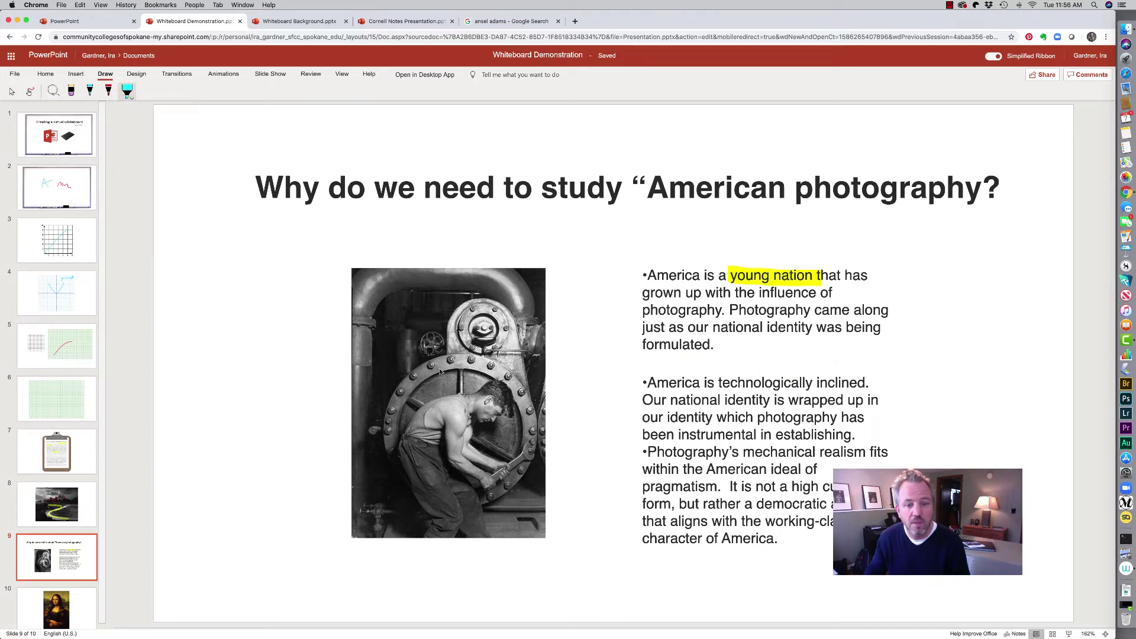
mouse_move(441, 371)
left_mouse_down()
mouse_move(435, 360)
mouse_move(394, 451)
mouse_move(516, 486)
left_mouse_up()
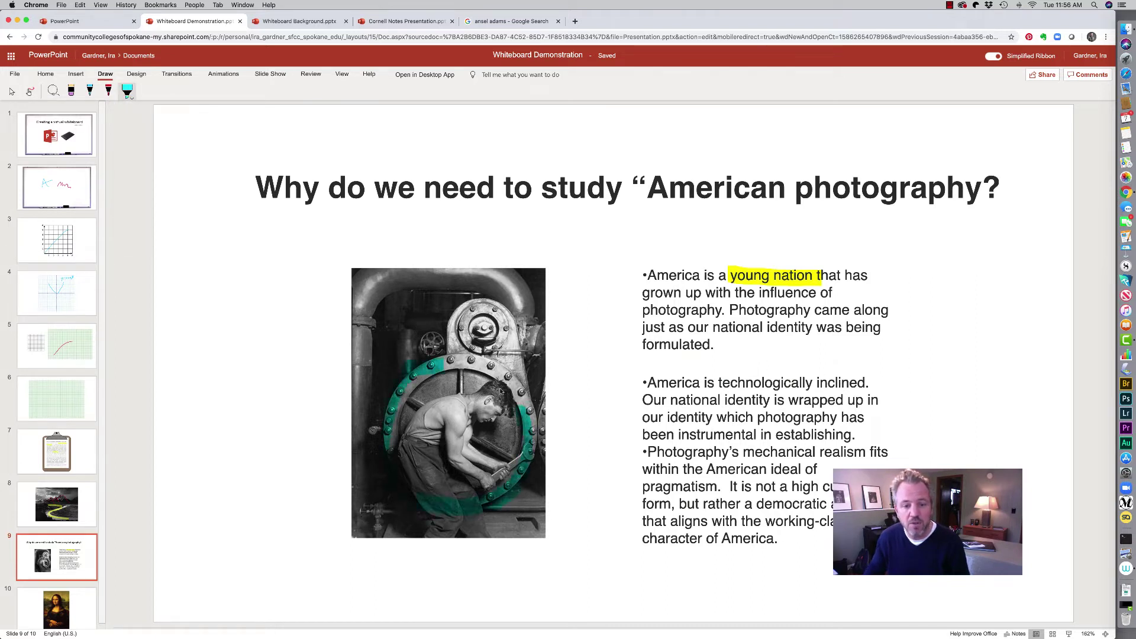
left_click_drag(494, 387, 449, 374)
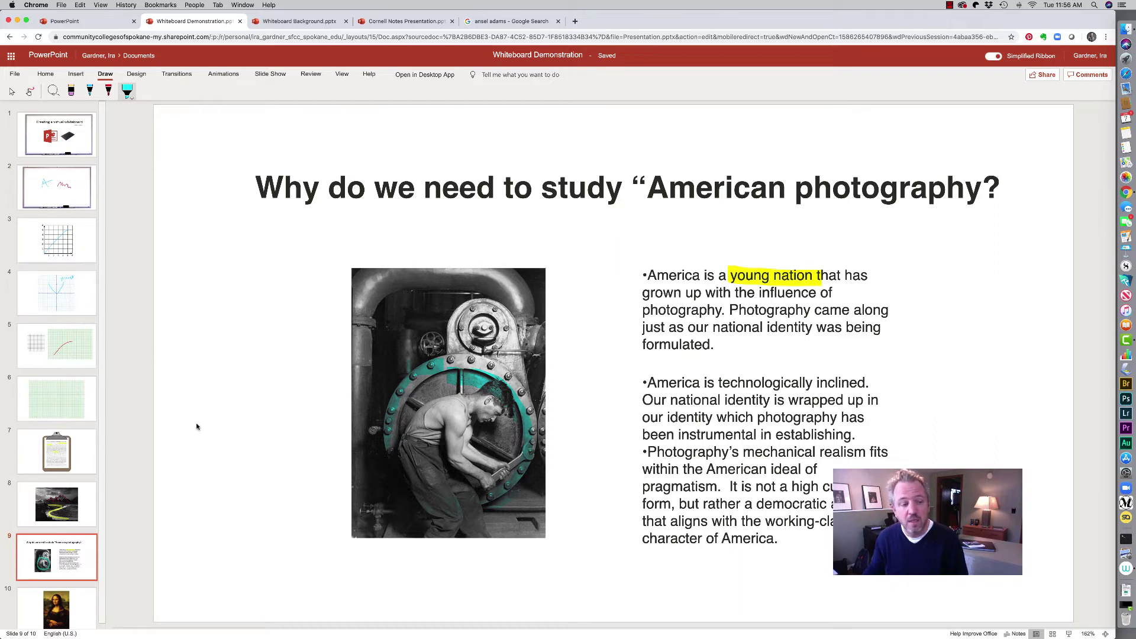
scroll(59, 606, "down", 1)
Draw a black ink mustache above the Mona Lisa's lip on slide 10
left_click(60, 606)
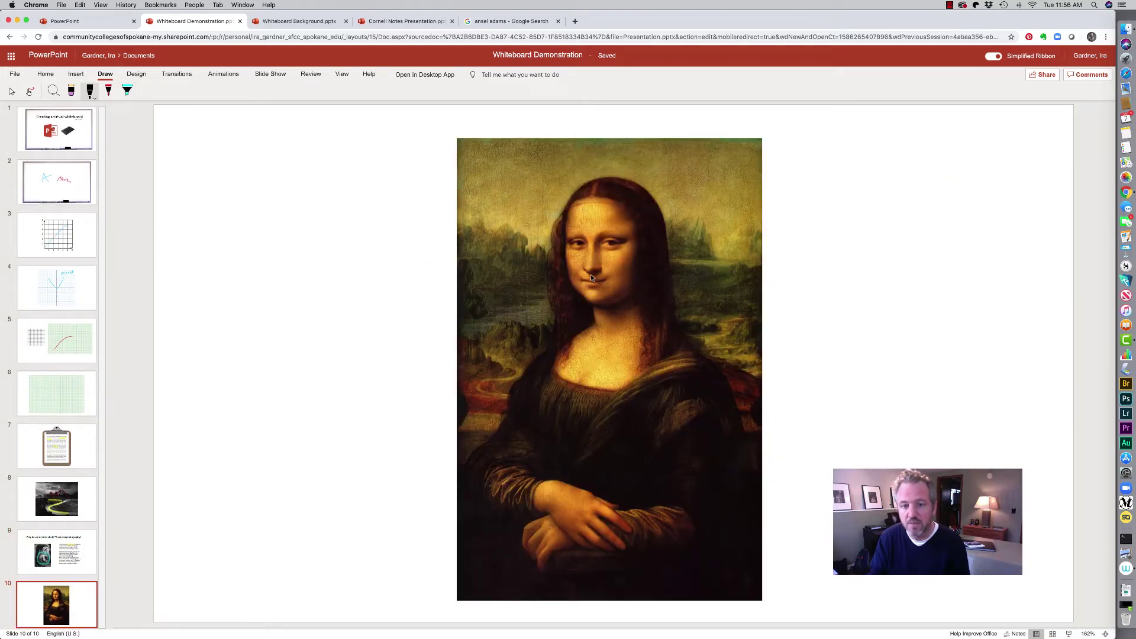
mouse_move(572, 284)
left_mouse_down()
mouse_move(592, 271)
mouse_move(618, 280)
mouse_move(572, 282)
mouse_move(586, 274)
left_mouse_up()
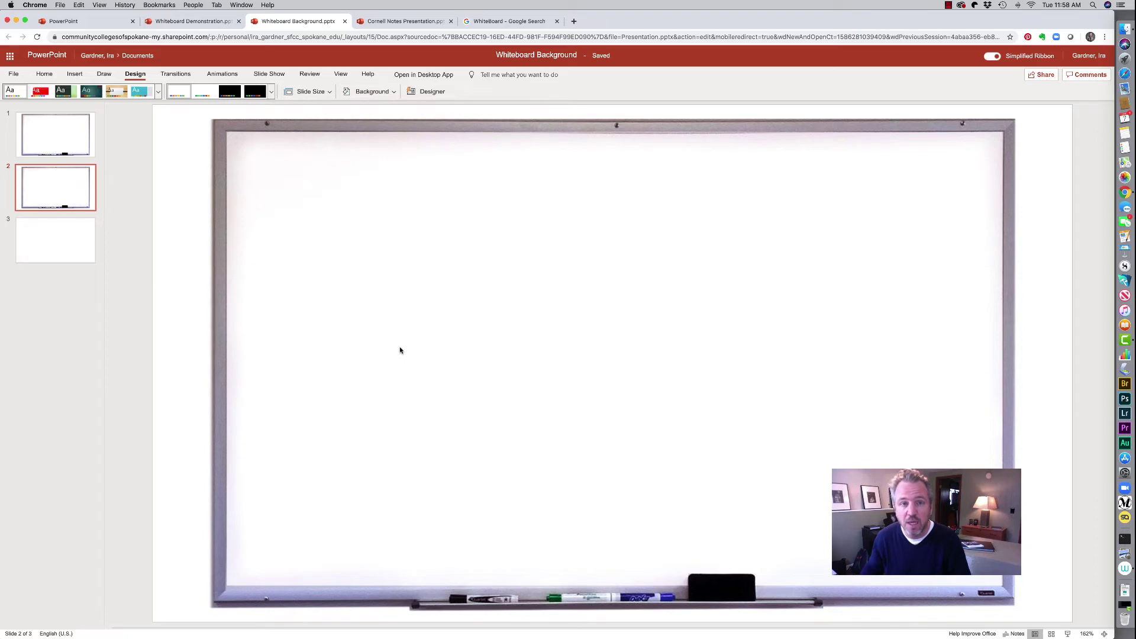
Filter the whiteboard image results to large, reuse-labelled images and preview the first one
left_click(505, 22)
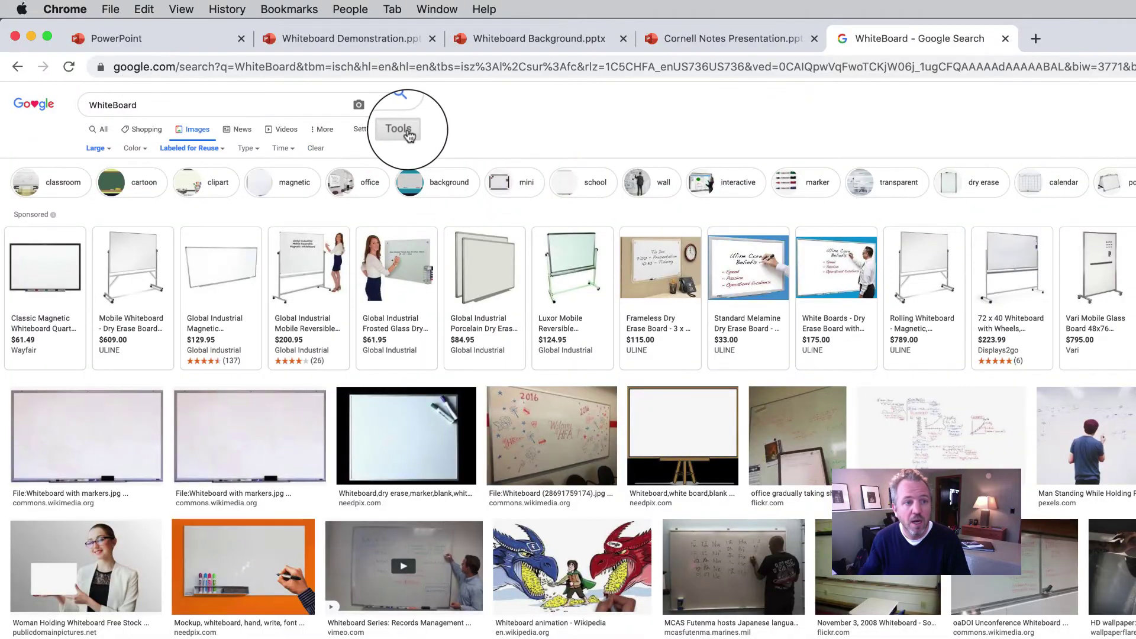
left_click(210, 149)
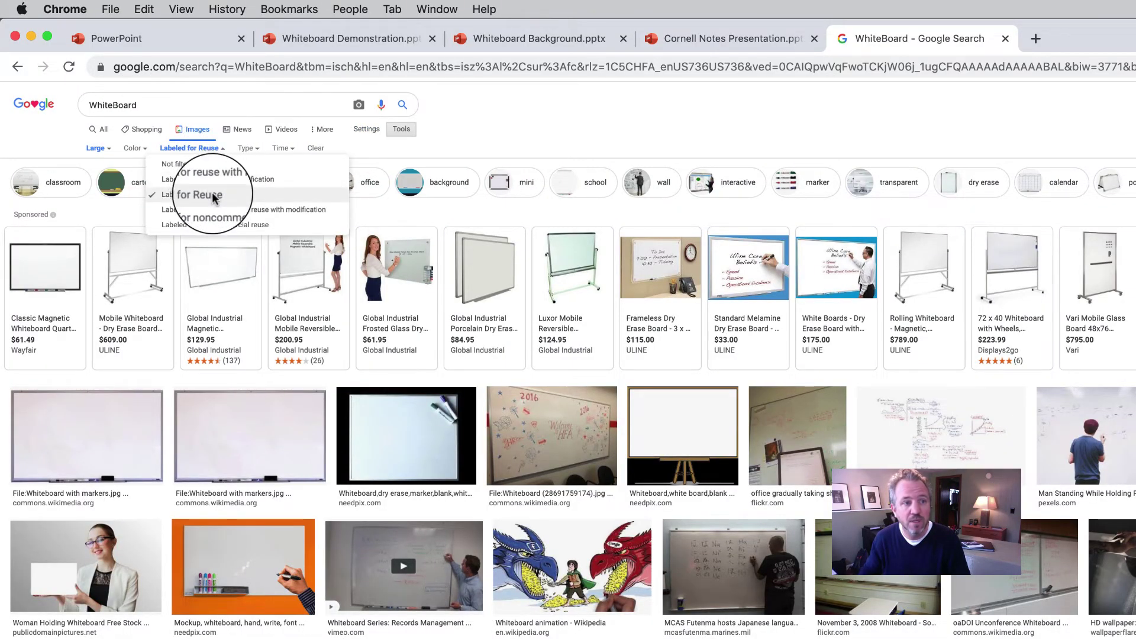
left_click(96, 151)
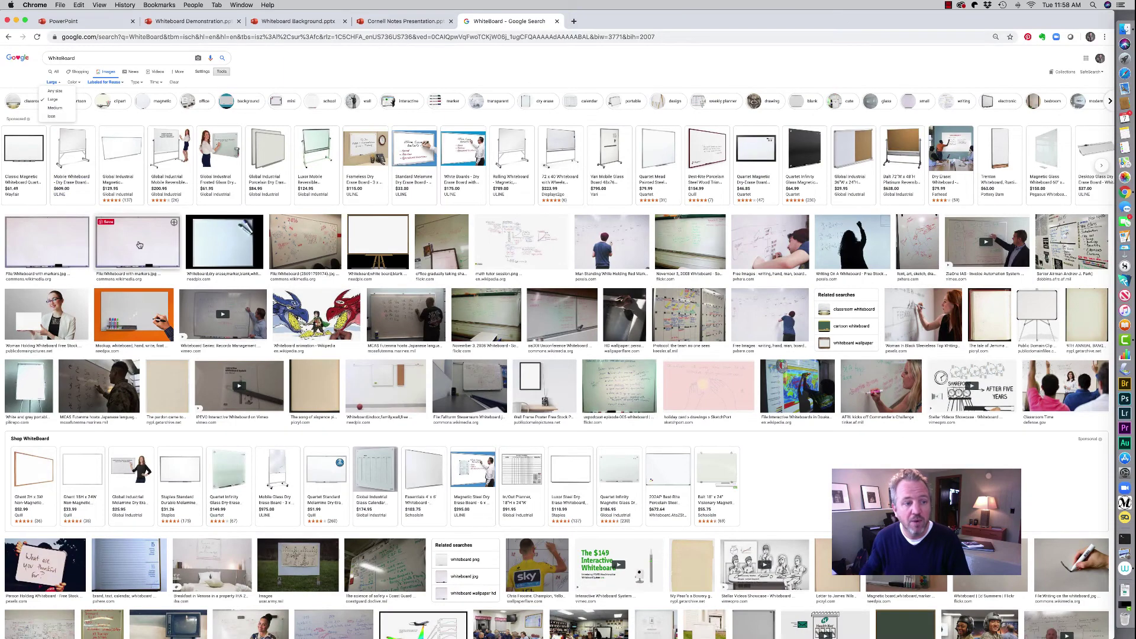
left_click(52, 244)
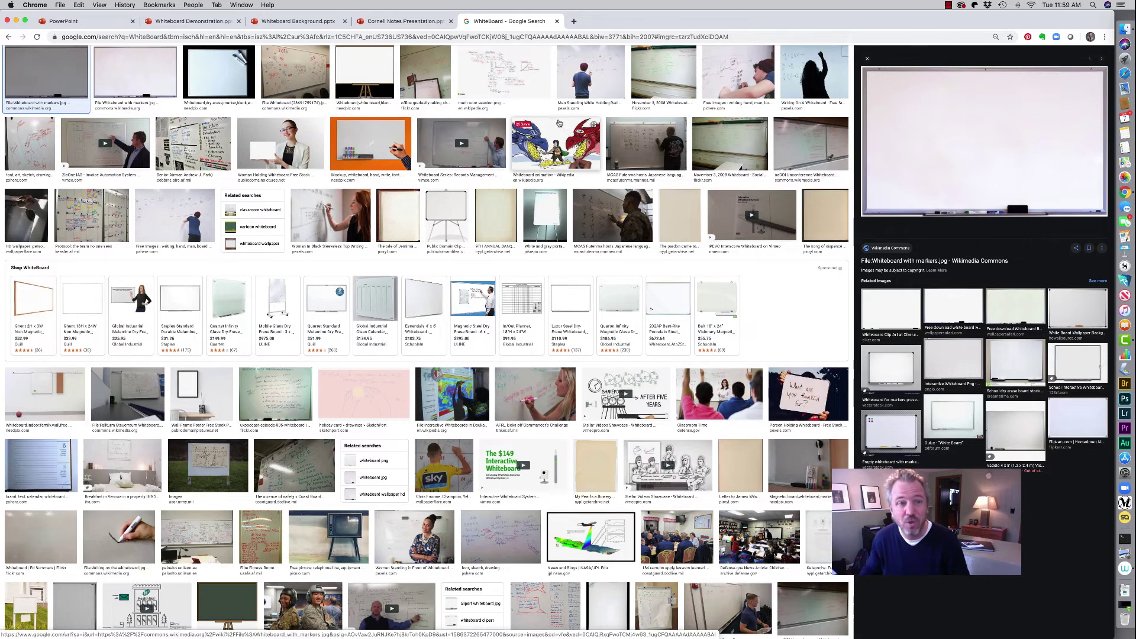
Back in the Whiteboard Background deck, apply WhiteboardBackground.jpg from file as slide 3's background
left_click(304, 22)
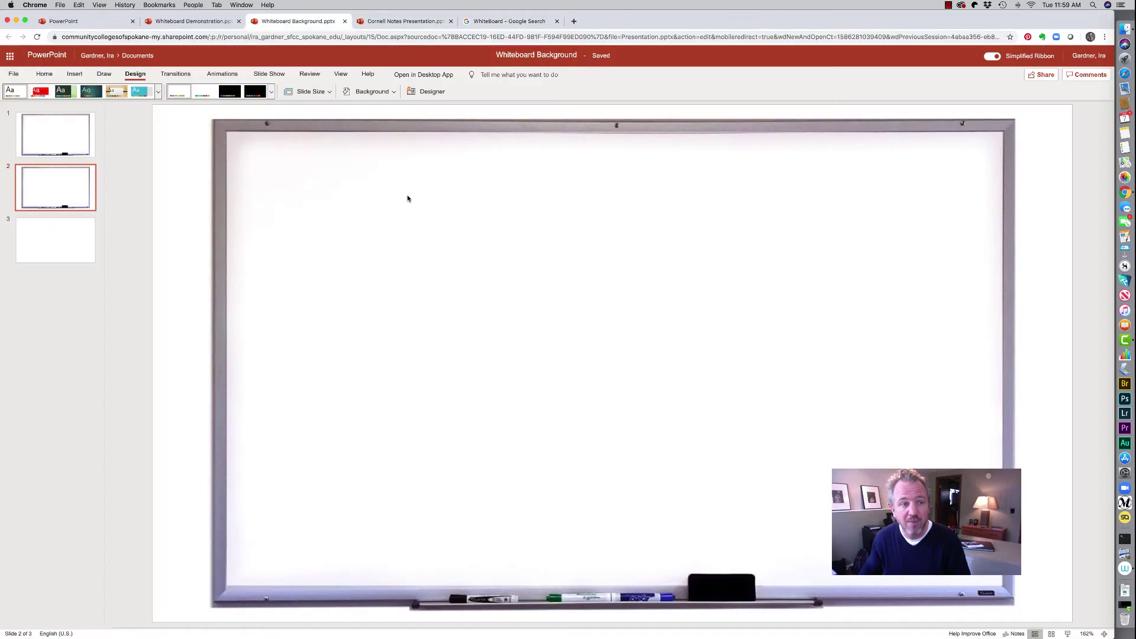
left_click(76, 252)
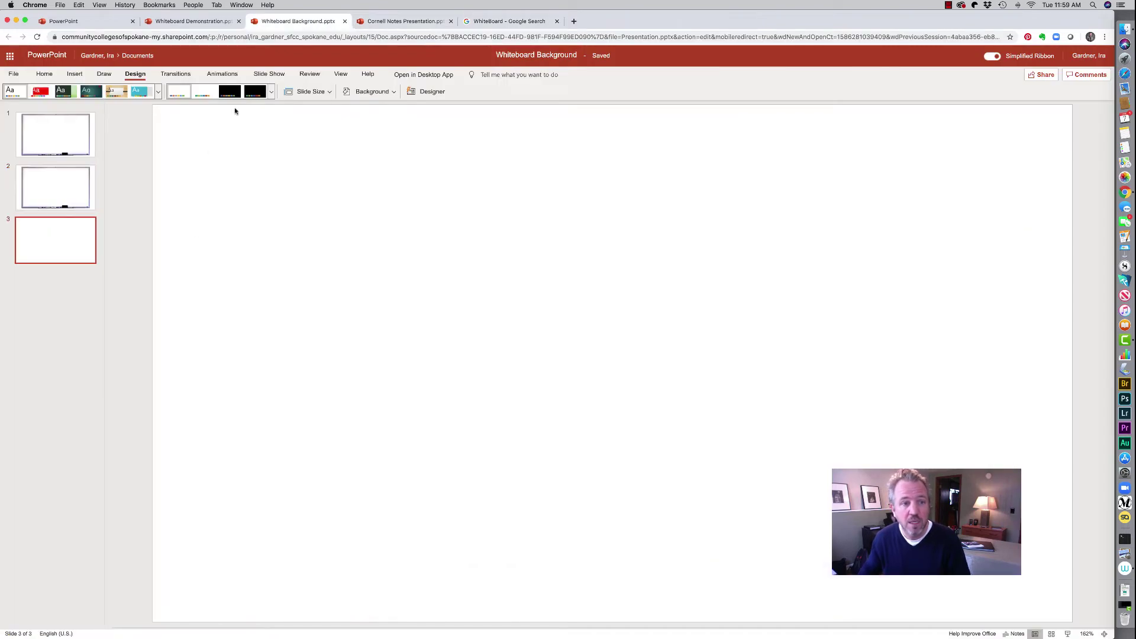
left_click(372, 92)
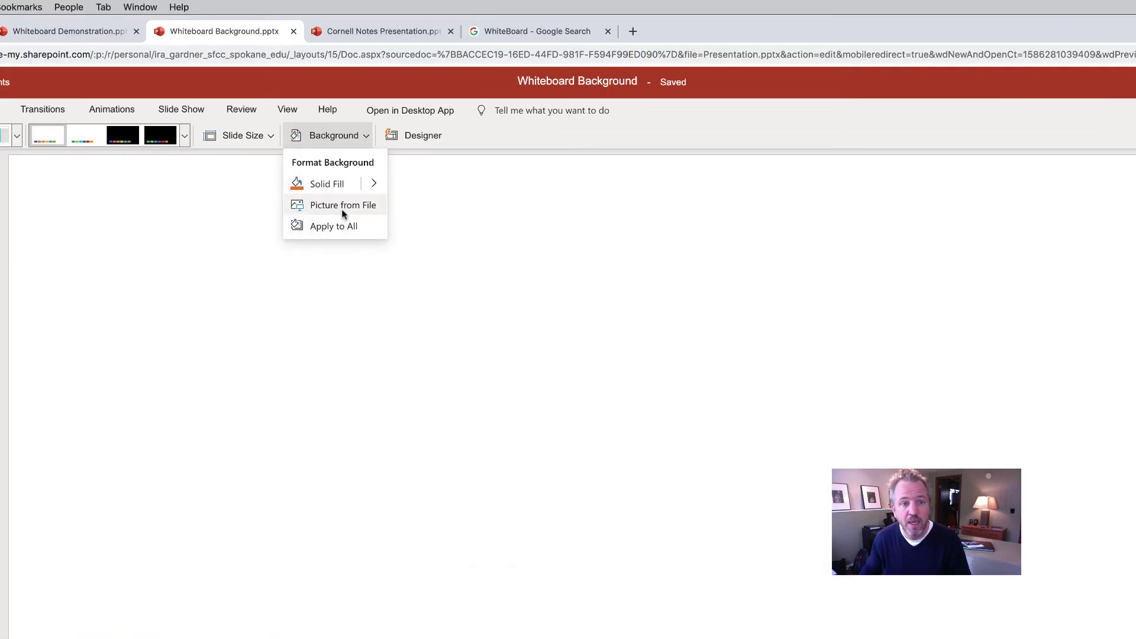
left_click(342, 206)
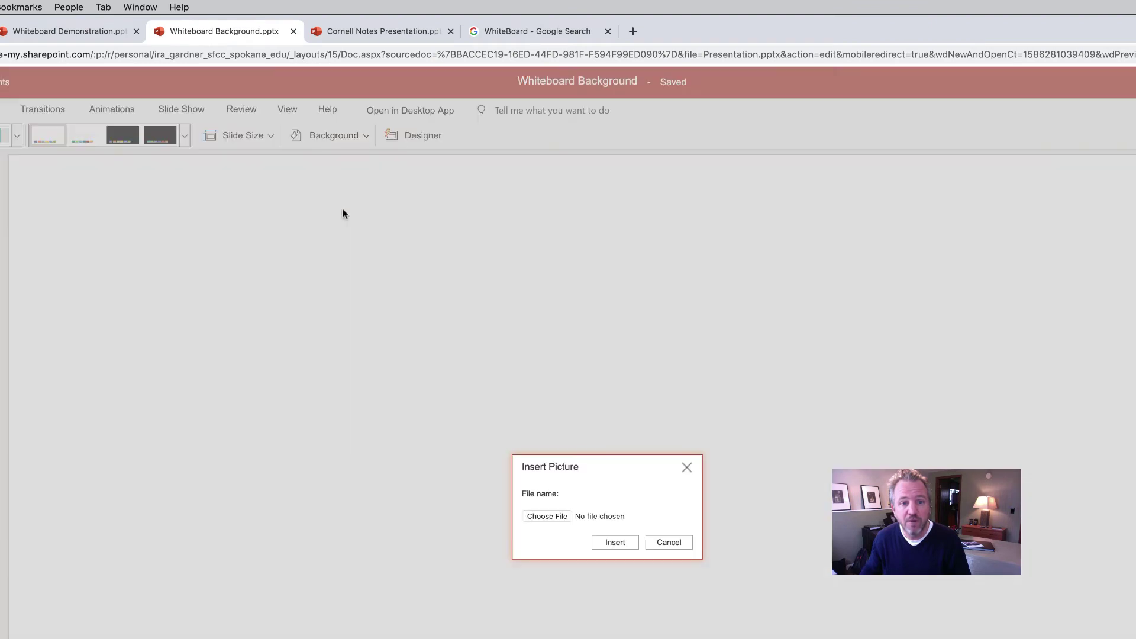
left_click(546, 516)
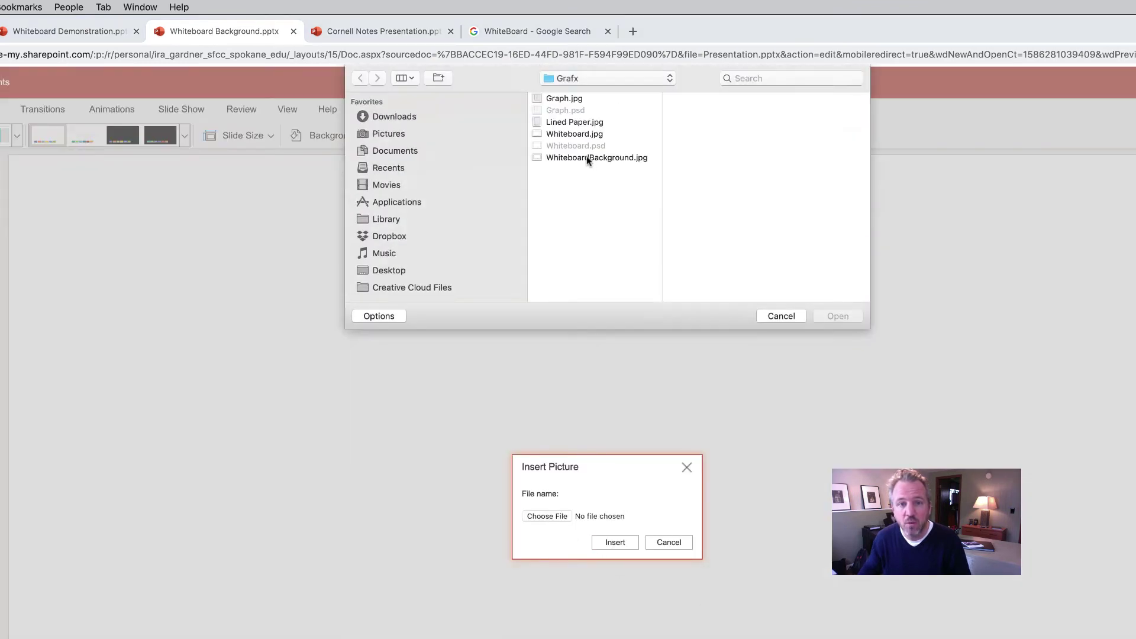
left_click(587, 157)
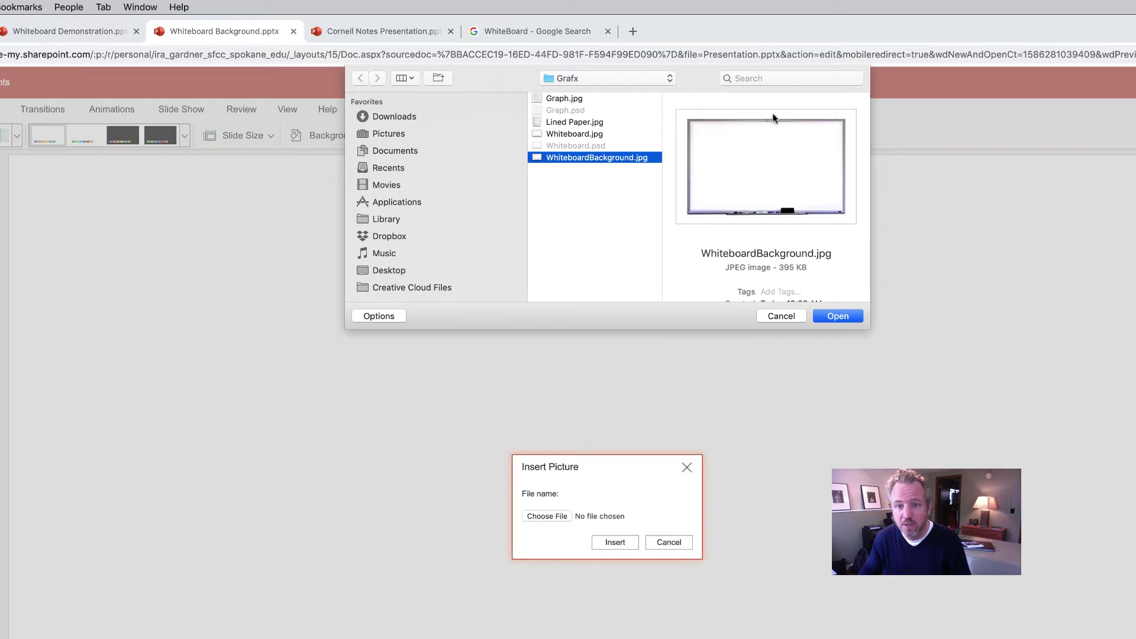
left_click(837, 316)
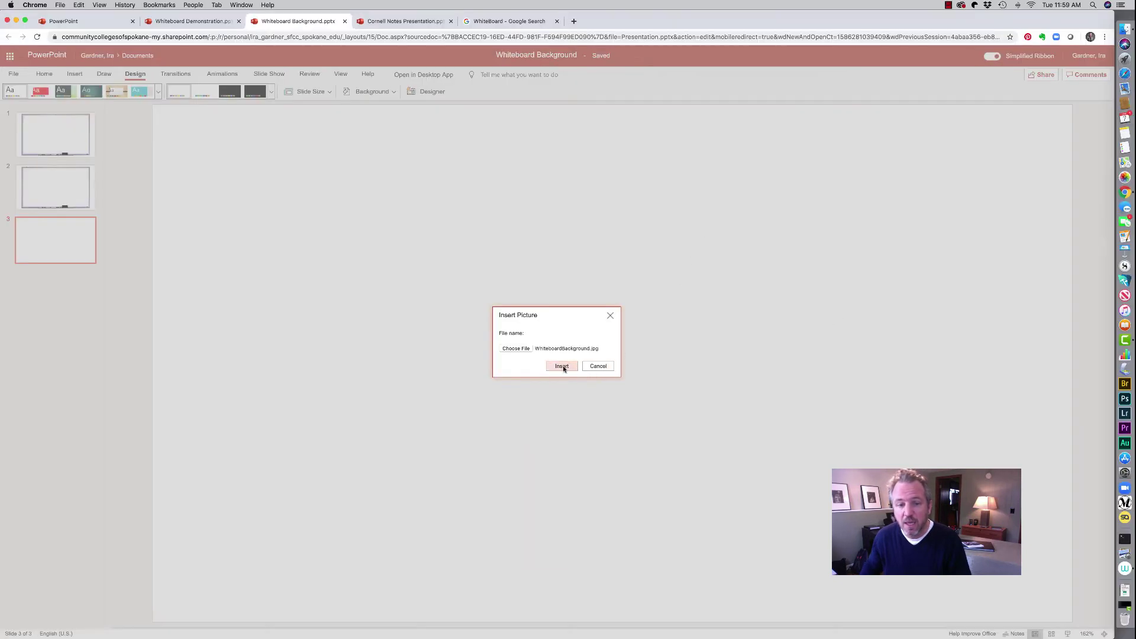
left_click(562, 366)
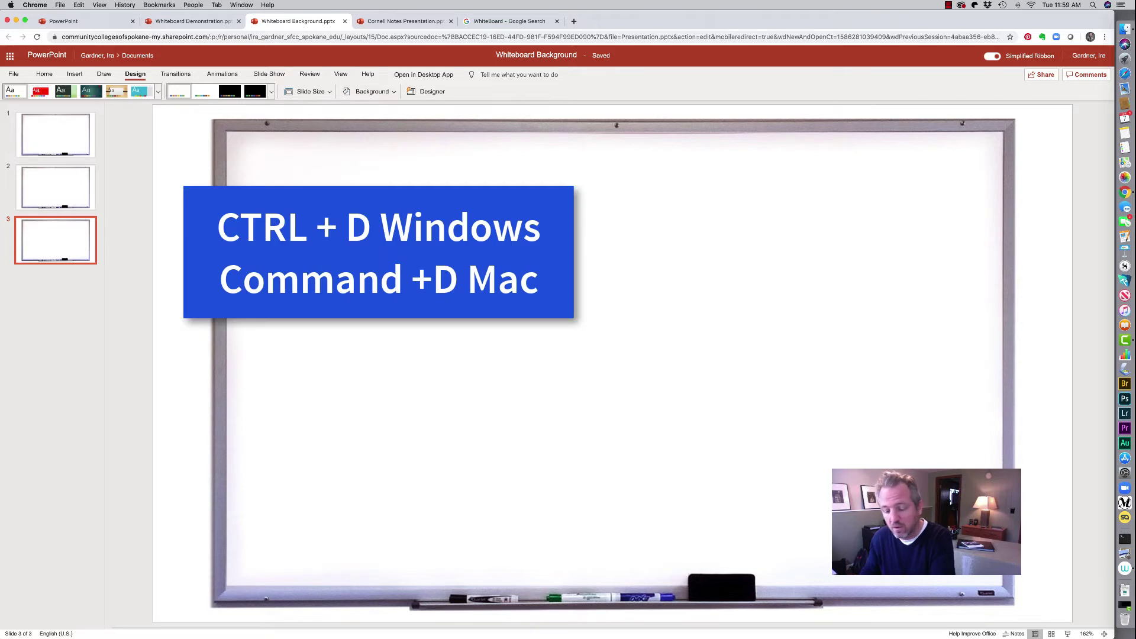
Duplicate the whiteboard slide with Cmd+D and draw two blue pen zigzags on it
key("super+d")
key("super+d")
key("super+d")
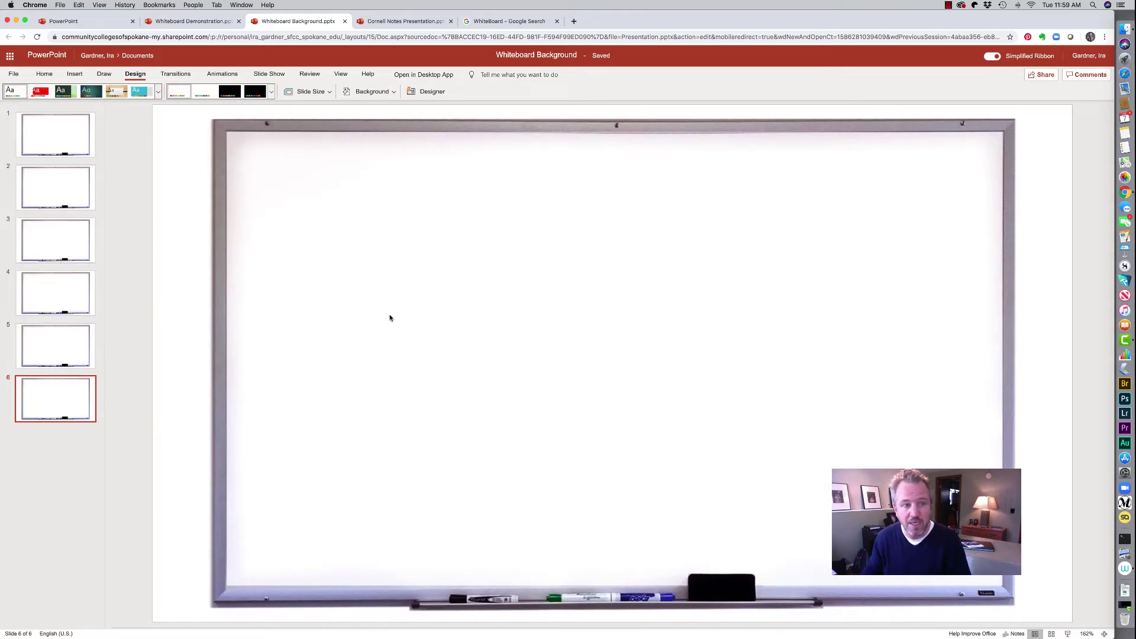
left_click(104, 74)
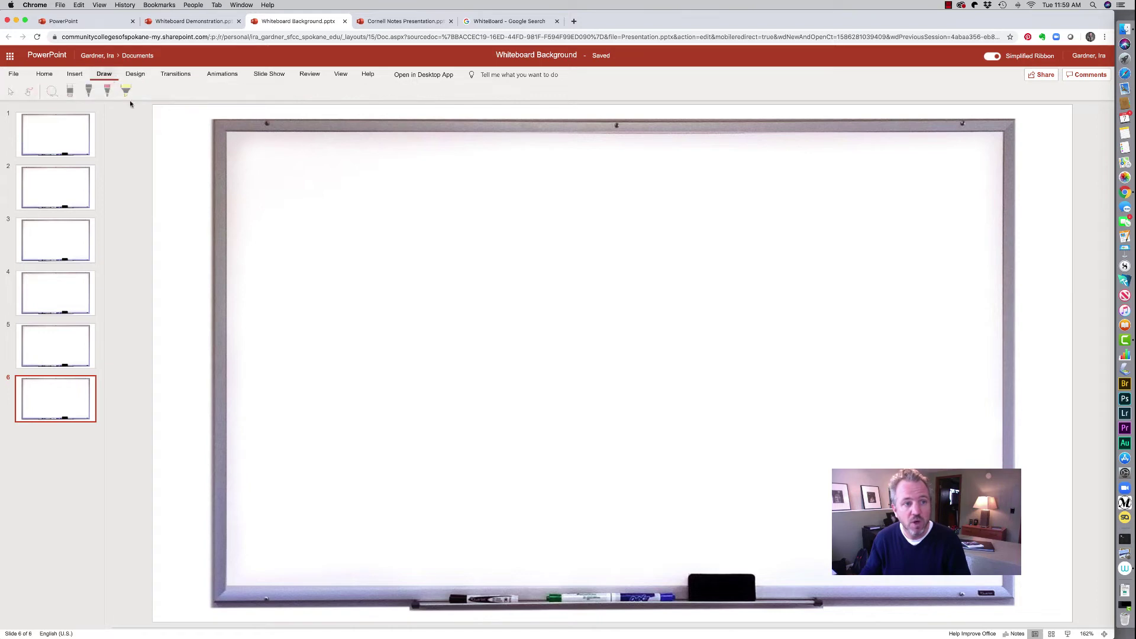
left_click(168, 177)
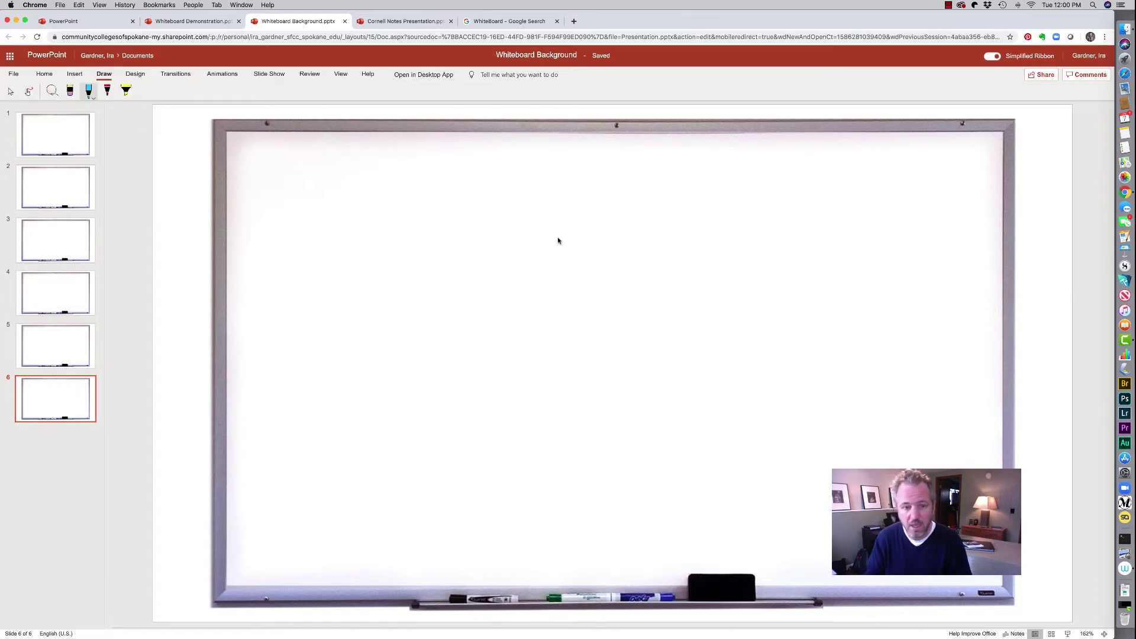
mouse_move(447, 300)
left_mouse_down()
mouse_move(473, 335)
mouse_move(492, 284)
mouse_move(593, 372)
mouse_move(735, 355)
left_mouse_up()
mouse_move(451, 416)
left_mouse_down()
mouse_move(525, 380)
mouse_move(741, 385)
left_mouse_up()
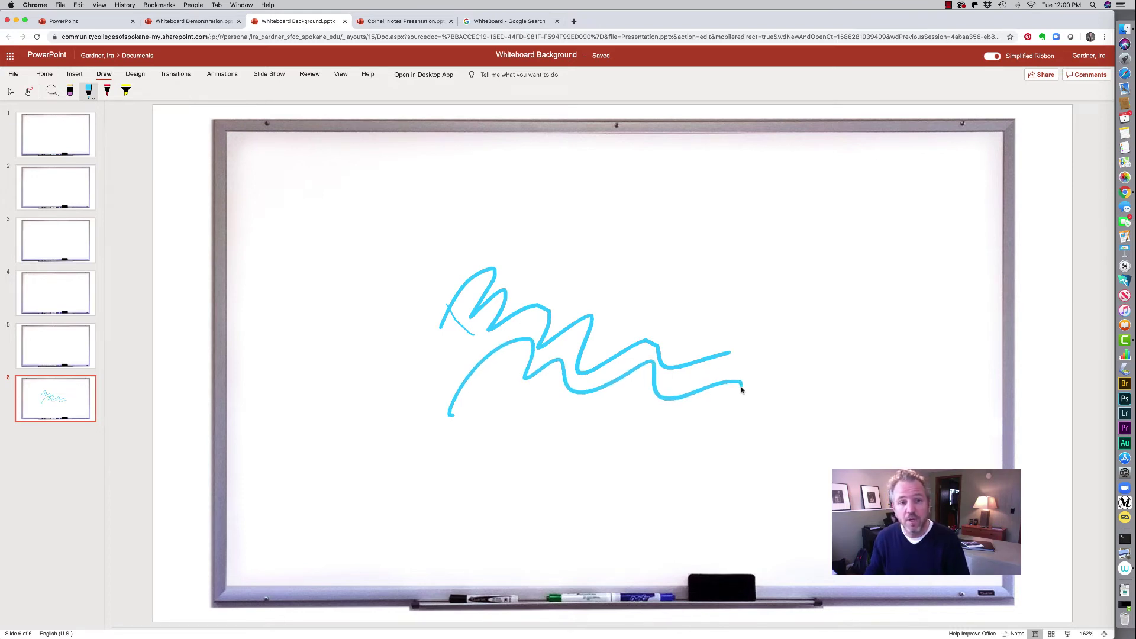
In the Cornell Notes deck, handwrite 'White Board w/ PowerPoint' in red in slide 2's notes column
left_click(413, 23)
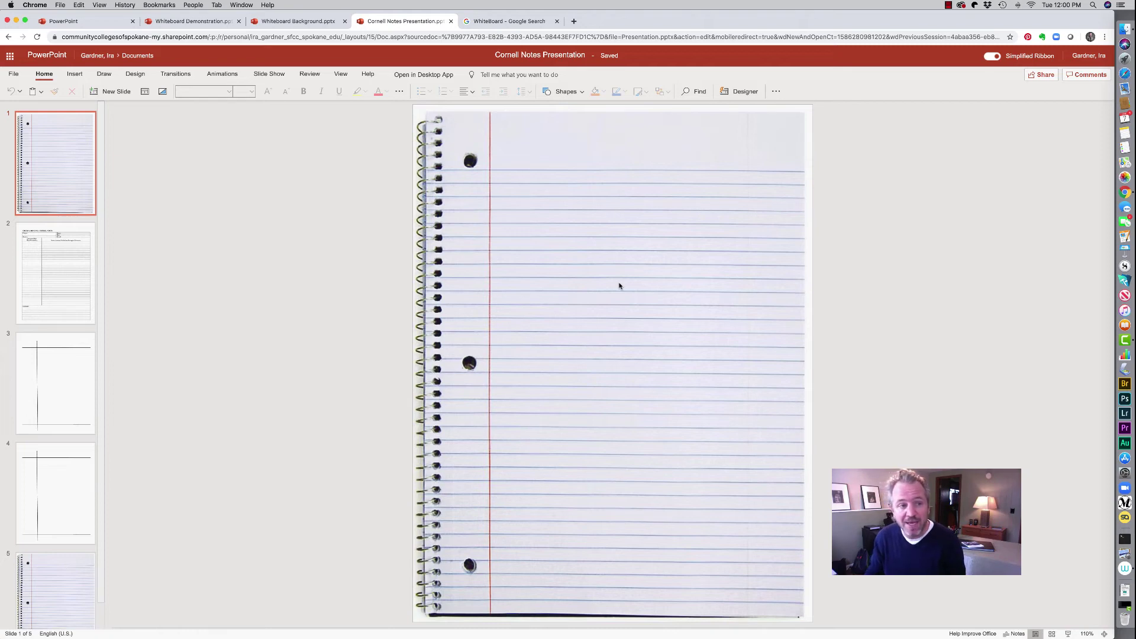
left_click(503, 337)
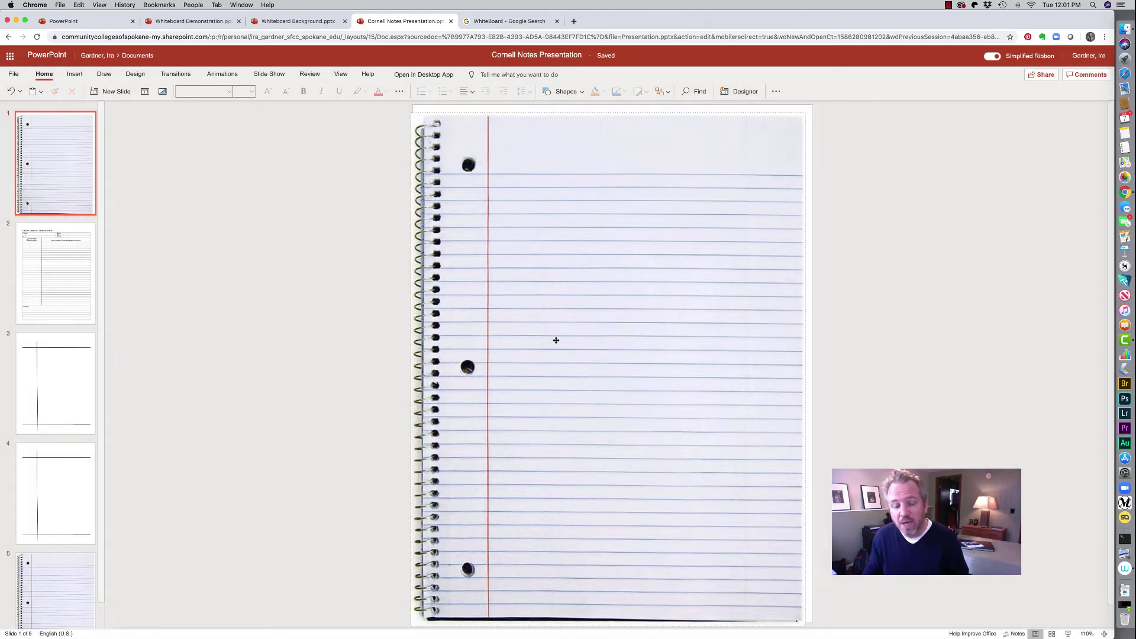
left_click(67, 293)
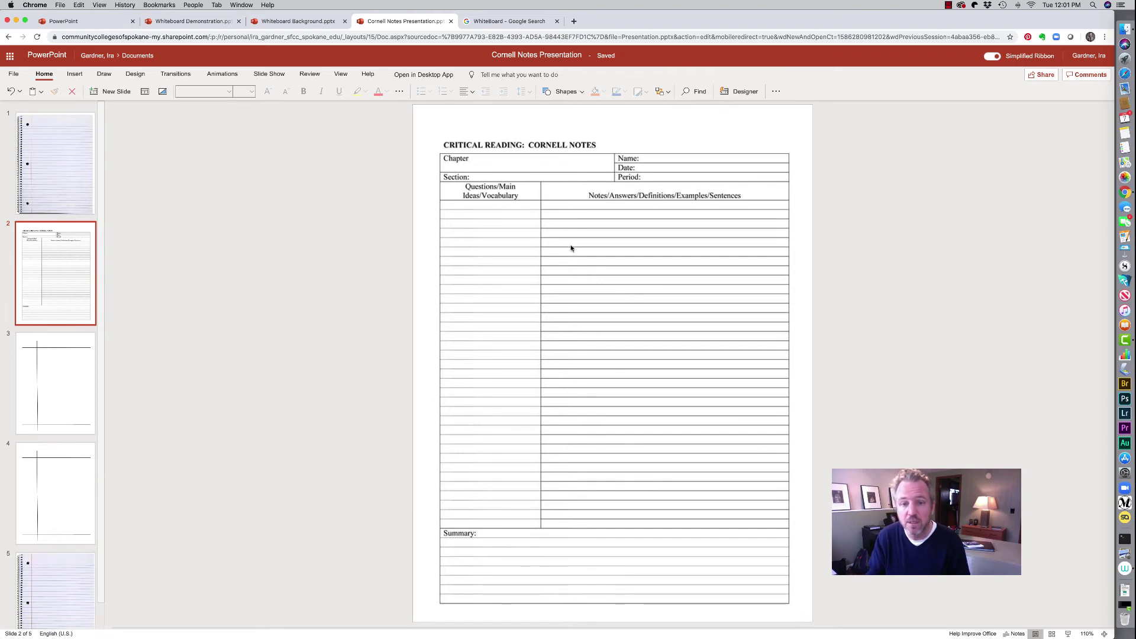
mouse_move(570, 227)
left_mouse_down()
mouse_move(582, 233)
mouse_move(614, 218)
mouse_move(621, 233)
mouse_move(689, 220)
mouse_move(707, 203)
left_mouse_up()
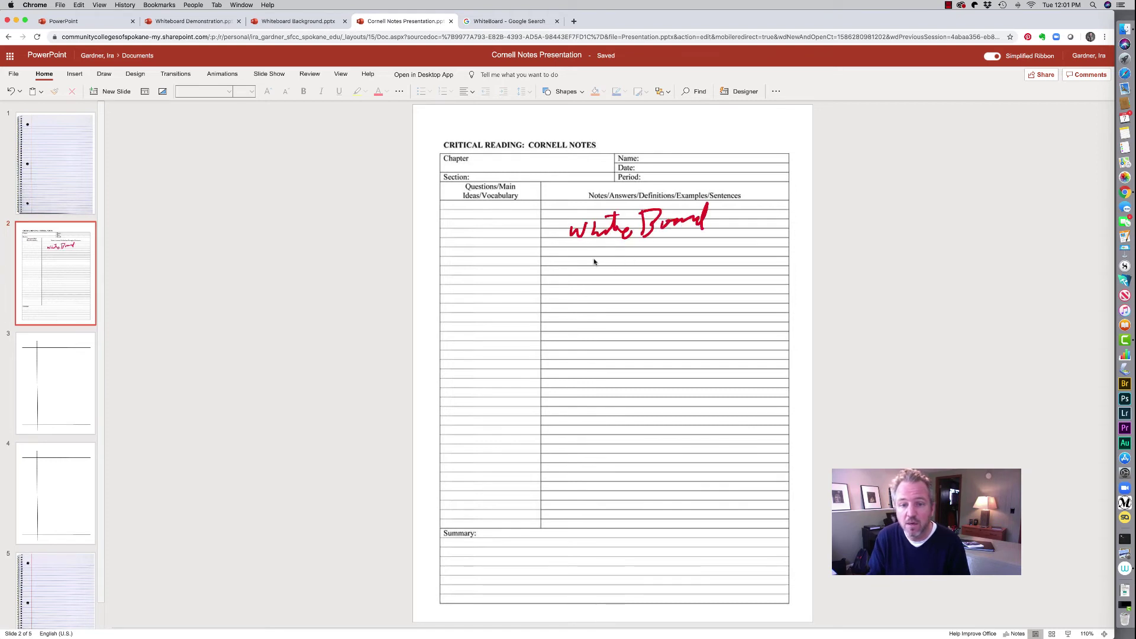
mouse_move(595, 262)
left_mouse_down()
mouse_move(613, 248)
mouse_move(638, 260)
mouse_move(748, 249)
mouse_move(763, 226)
left_mouse_up()
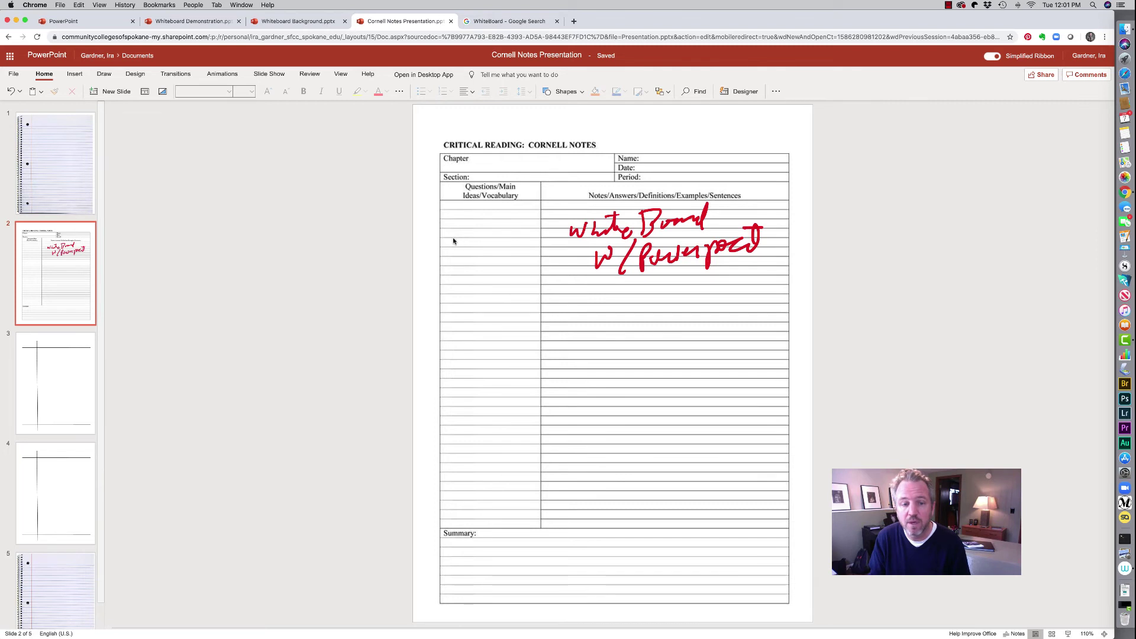
Write 'Virtual class' in red in the questions column, then move to slide 3
mouse_move(453, 228)
left_mouse_down()
mouse_move(459, 246)
mouse_move(531, 225)
left_mouse_up()
mouse_move(478, 268)
left_mouse_down()
mouse_move(465, 282)
mouse_move(515, 264)
left_mouse_up()
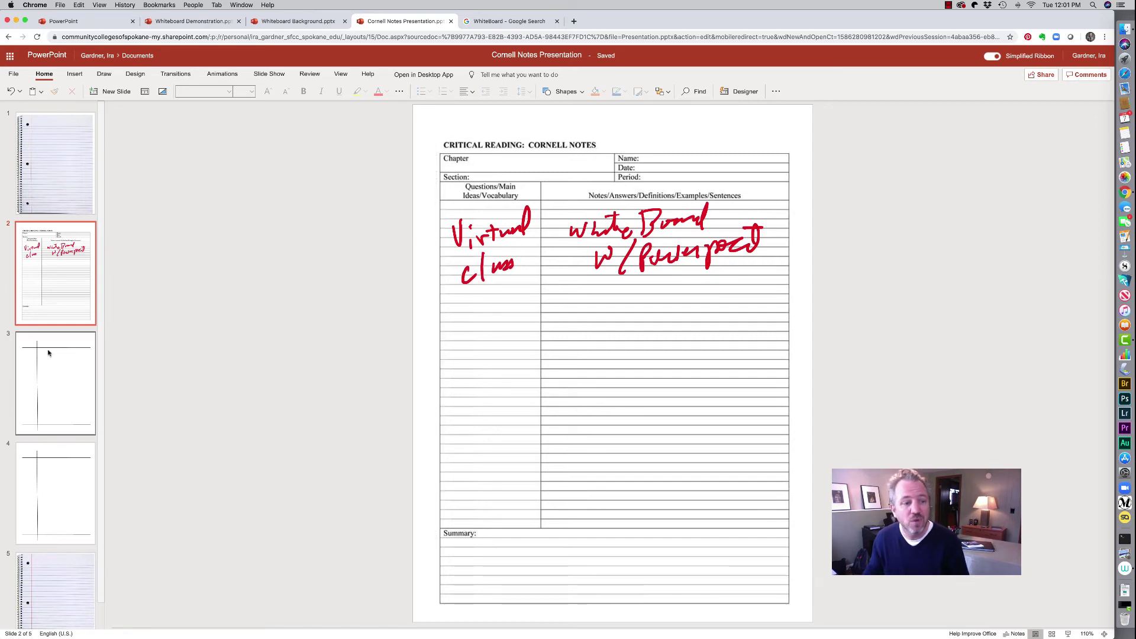
left_click(43, 380)
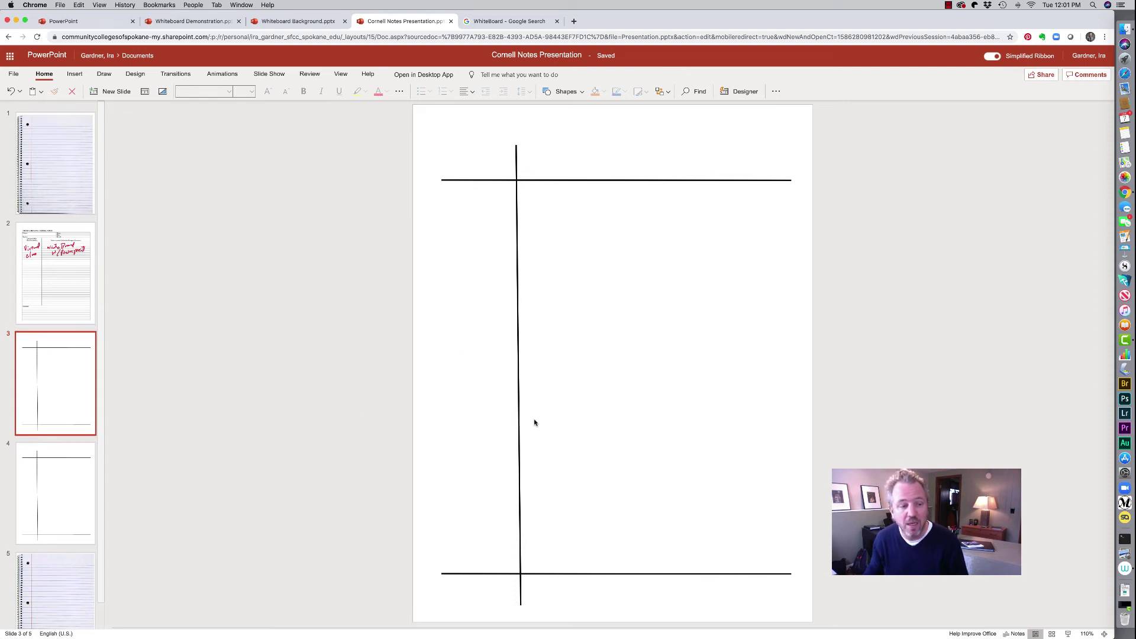
On slide 5, add a red handwritten scribble near the top and three red wavy lines below
left_click(63, 588)
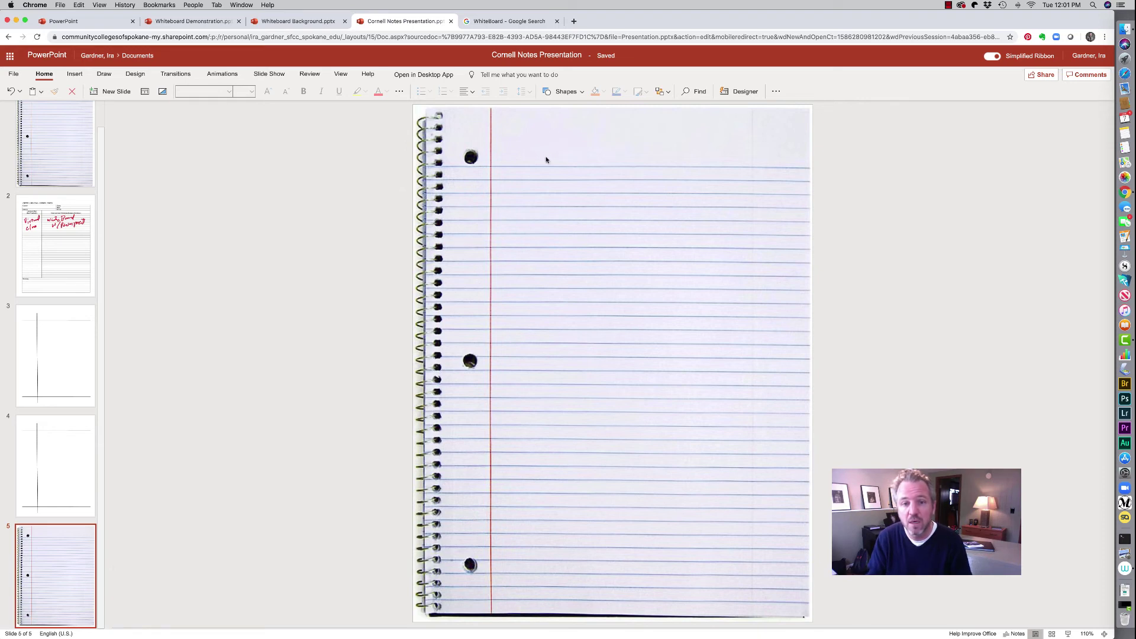
mouse_move(523, 171)
left_mouse_down()
mouse_move(510, 205)
mouse_move(574, 183)
mouse_move(642, 187)
mouse_move(670, 226)
left_mouse_up()
left_click_drag(519, 255, 703, 242)
mouse_move(497, 330)
left_mouse_down()
mouse_move(586, 324)
mouse_move(695, 364)
left_mouse_up()
mouse_move(545, 423)
left_mouse_down()
mouse_move(692, 438)
mouse_move(682, 448)
left_mouse_up()
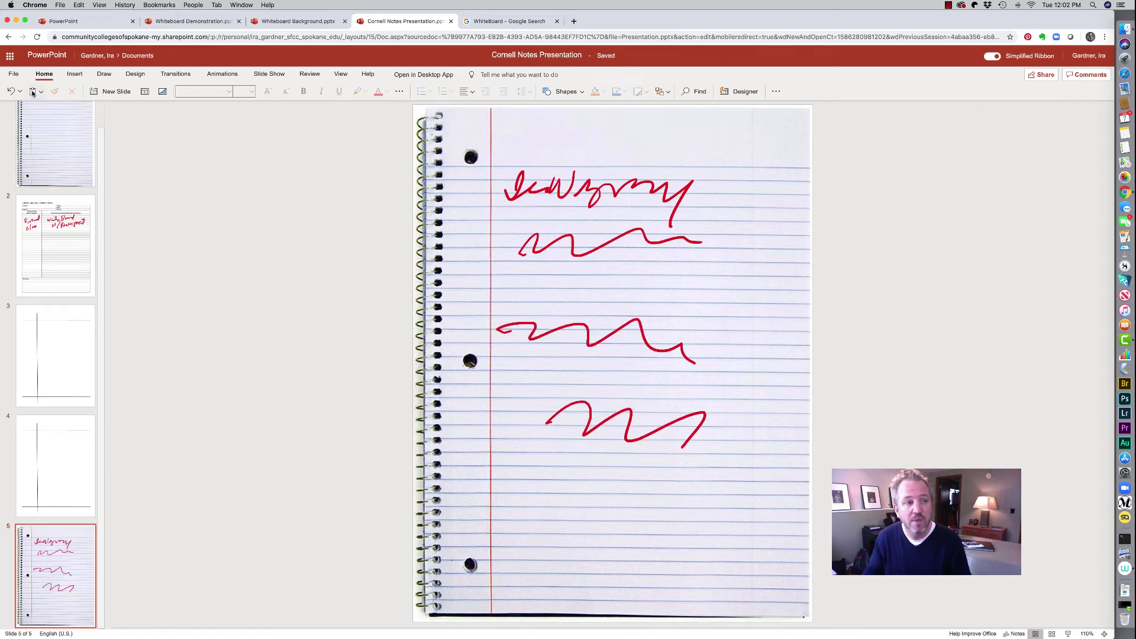
Download the Cornell Notes Presentation as a PDF
left_click(13, 75)
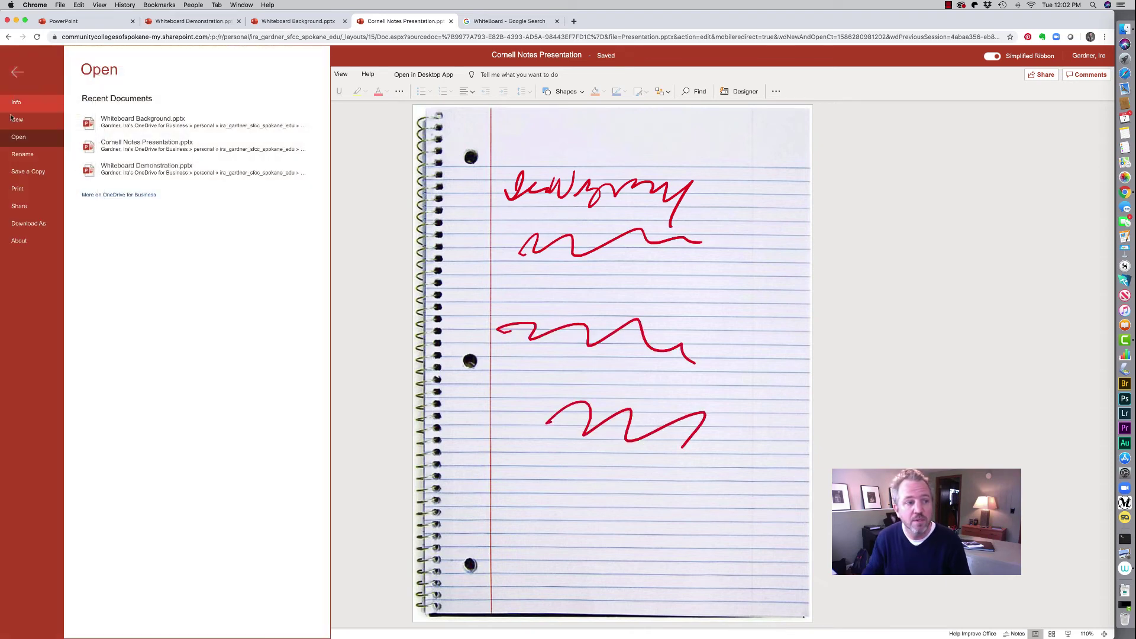
left_click(26, 223)
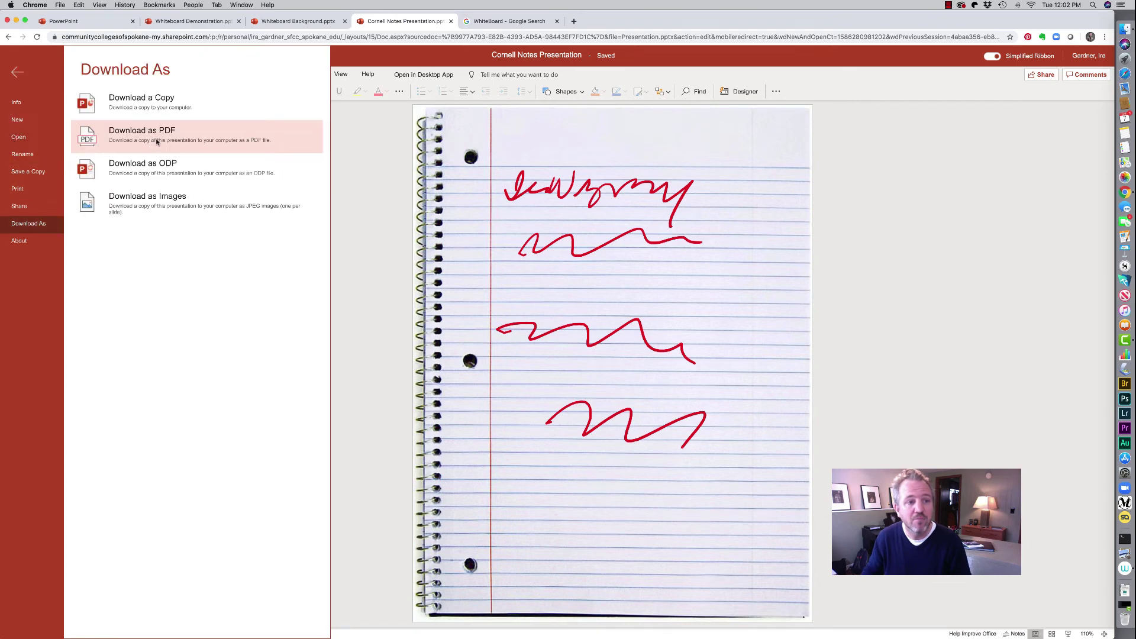
left_click(157, 141)
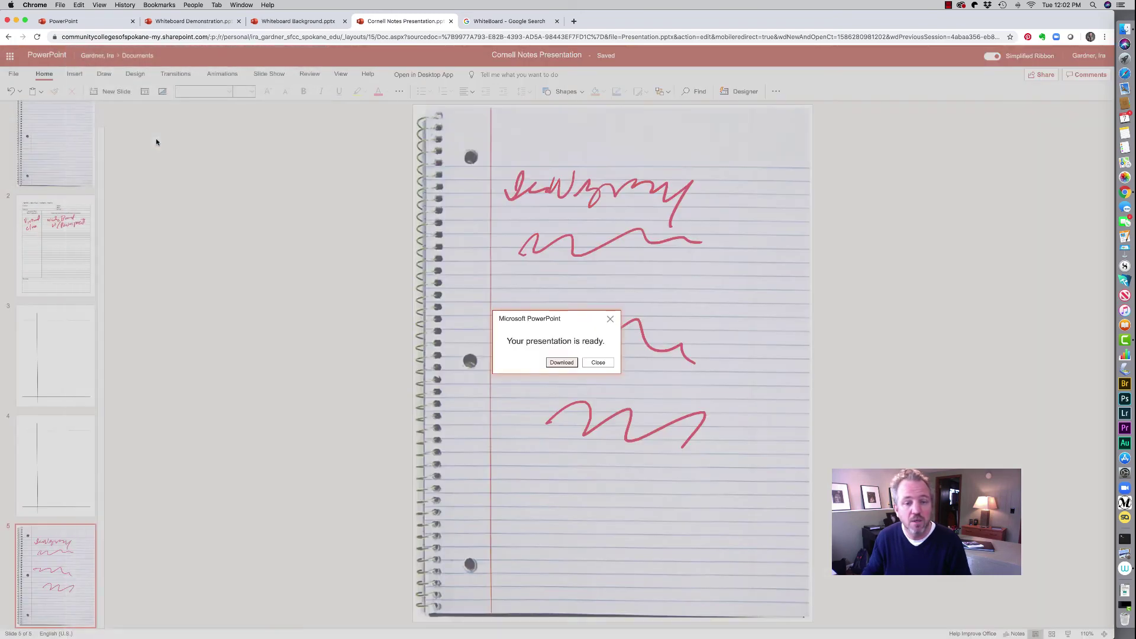
left_click(561, 362)
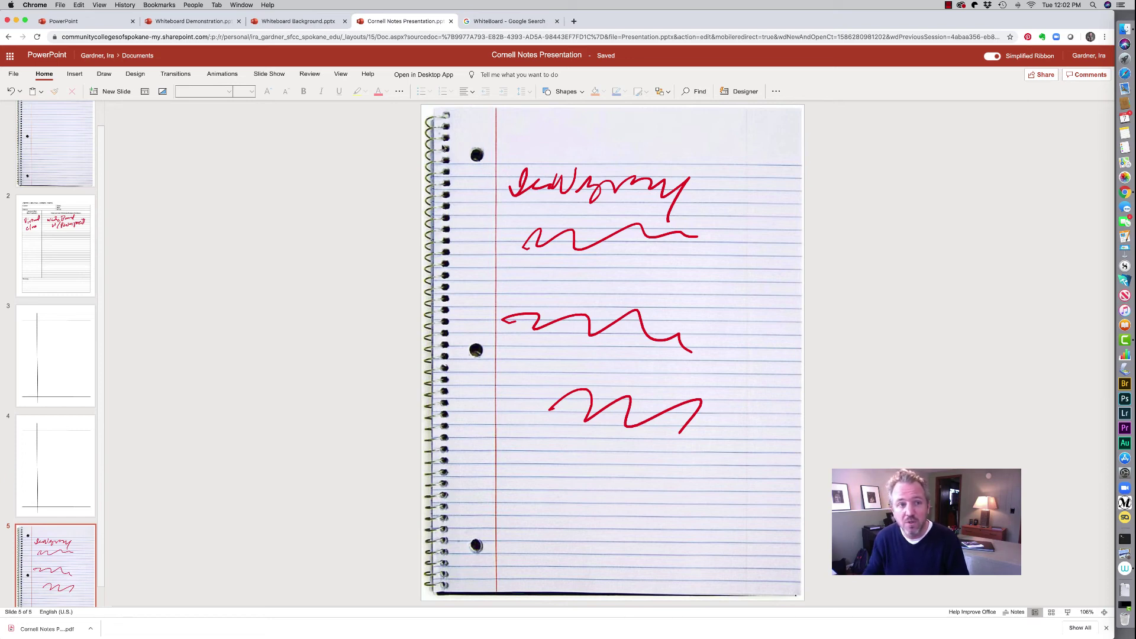
Switch to the Whiteboard Demonstration deck and start its PDF download from File > Download As
left_click(204, 23)
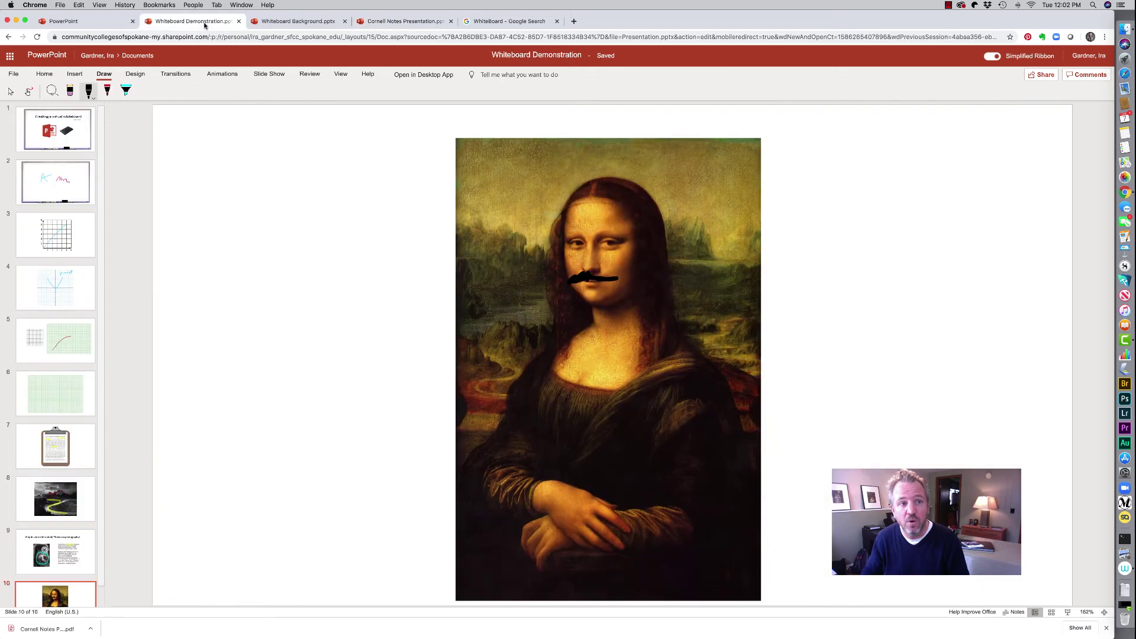
left_click(57, 296)
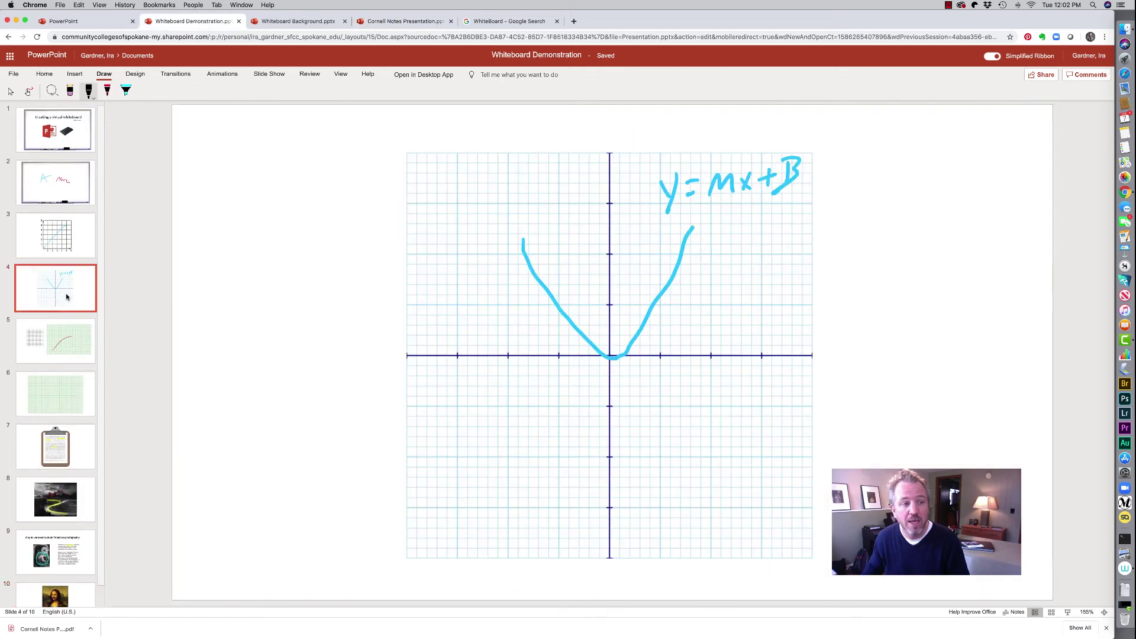
left_click(11, 76)
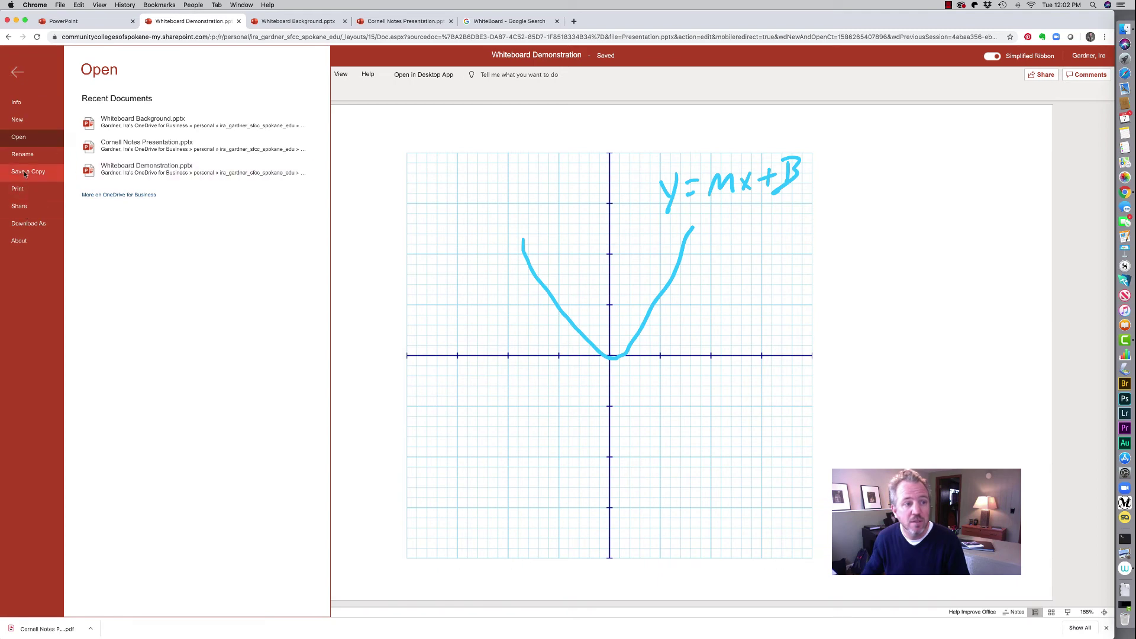
left_click(29, 223)
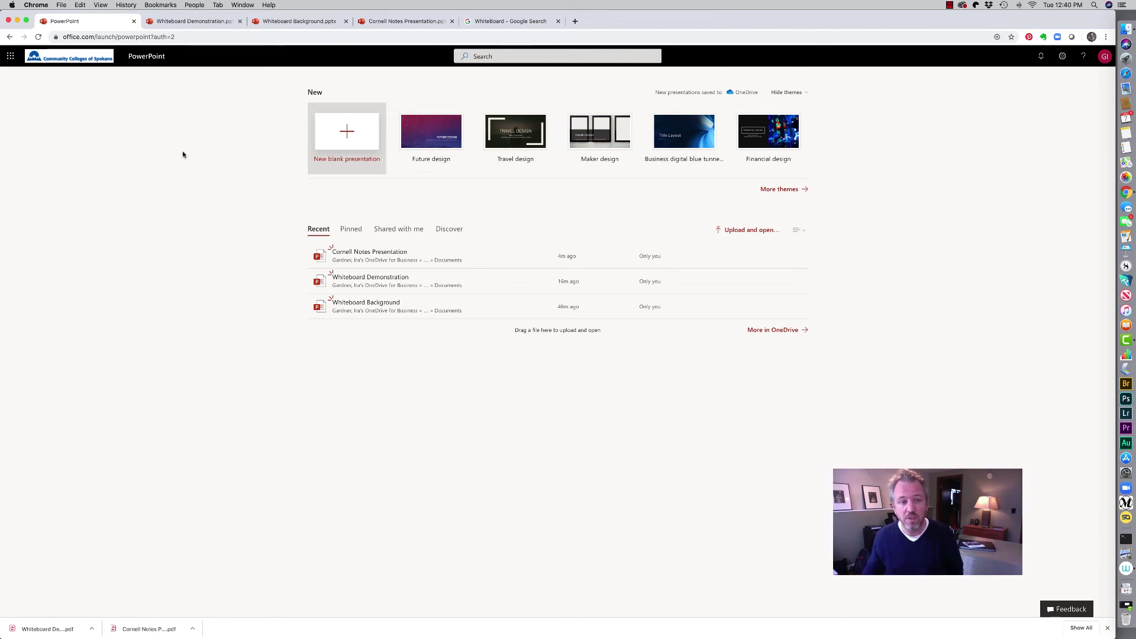
Create a new blank presentation from the PowerPoint start page
left_click(344, 137)
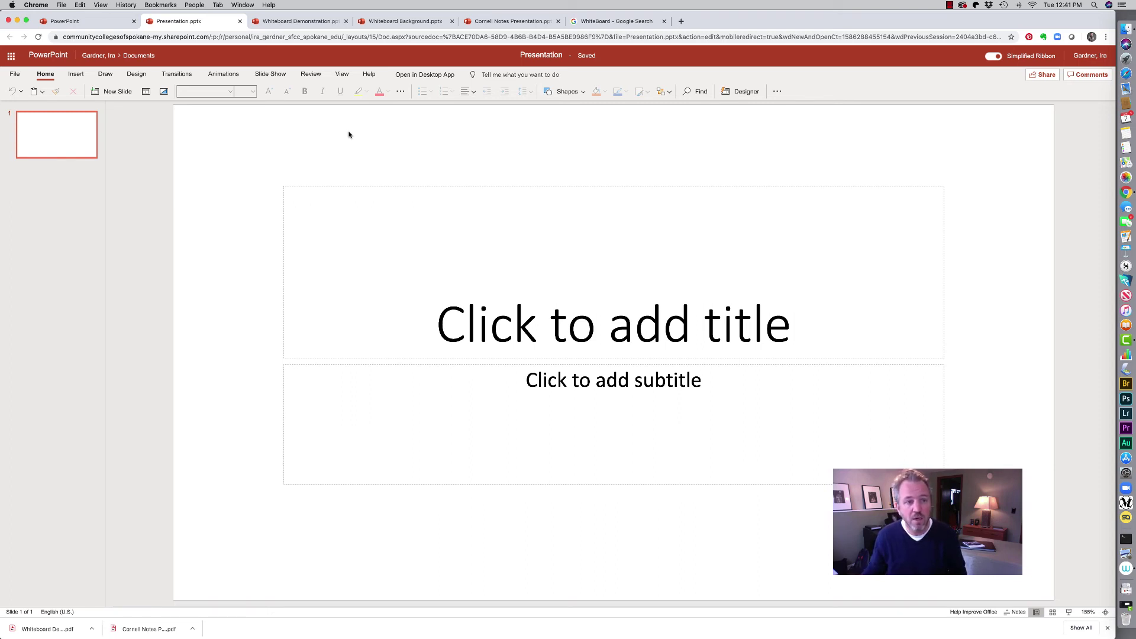
Set a custom portrait slide size of 8.5 × 11 in, maximizing content
left_click(141, 76)
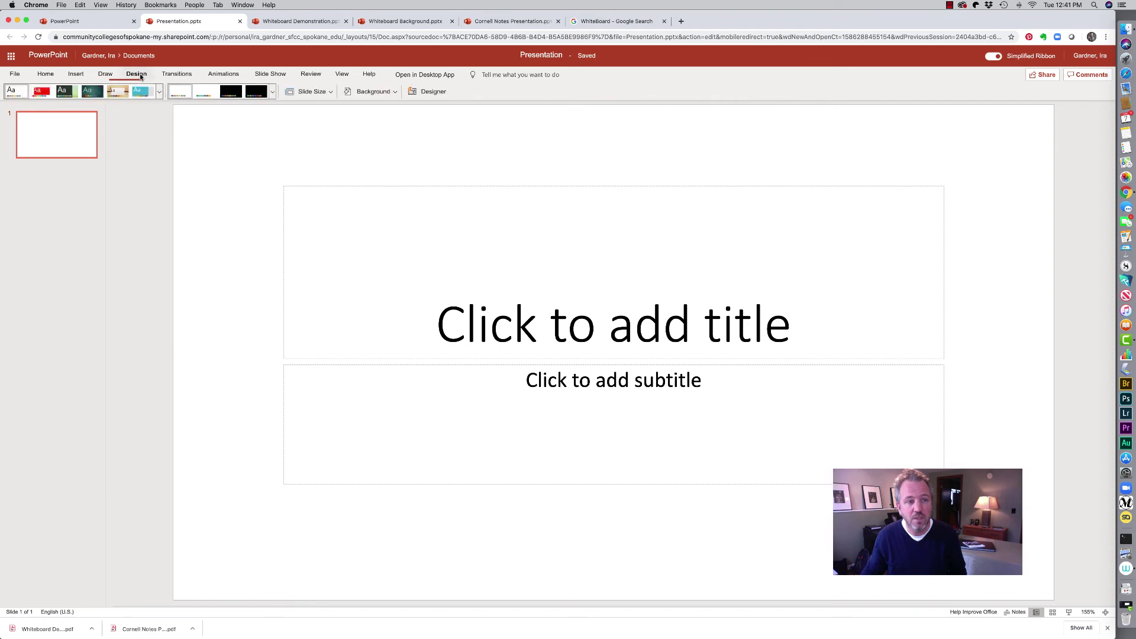
left_click(330, 93)
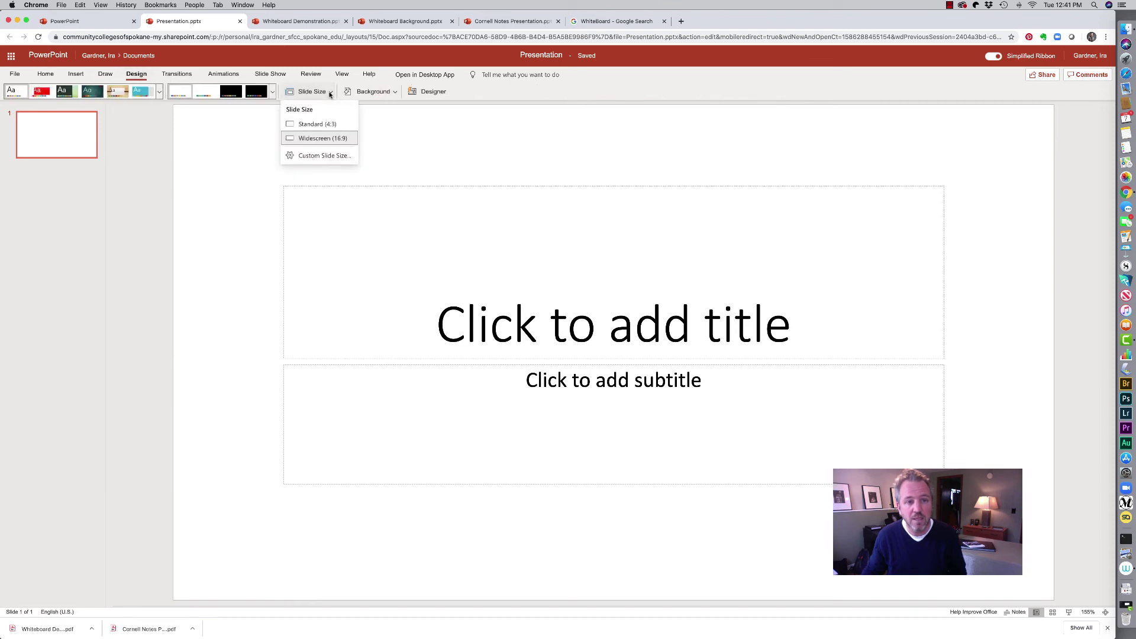
left_click(328, 157)
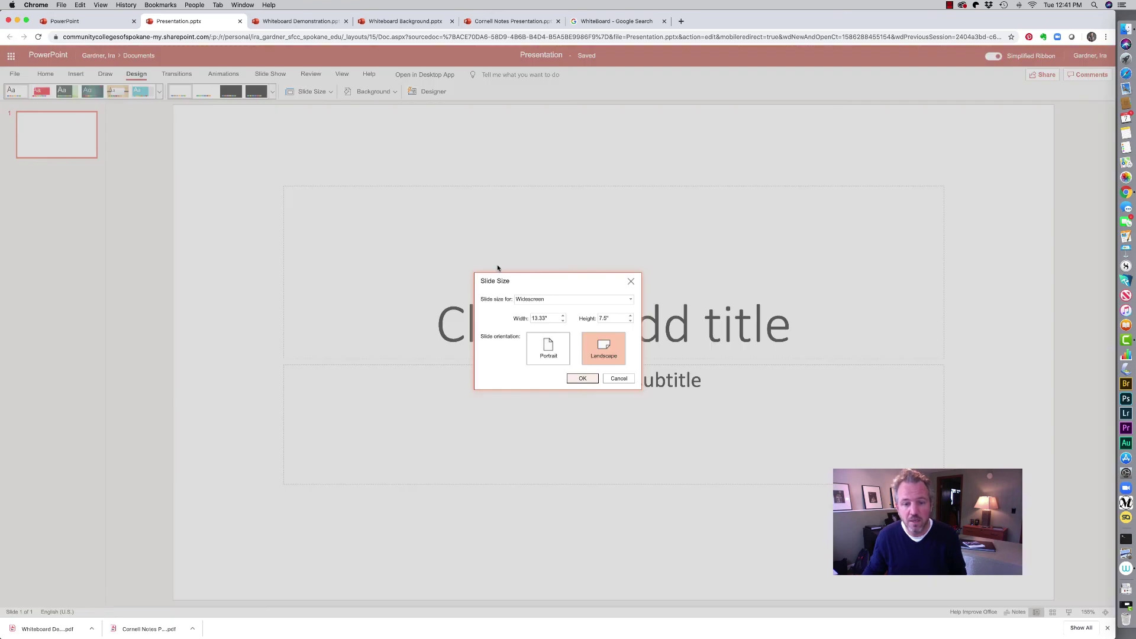
left_click(548, 348)
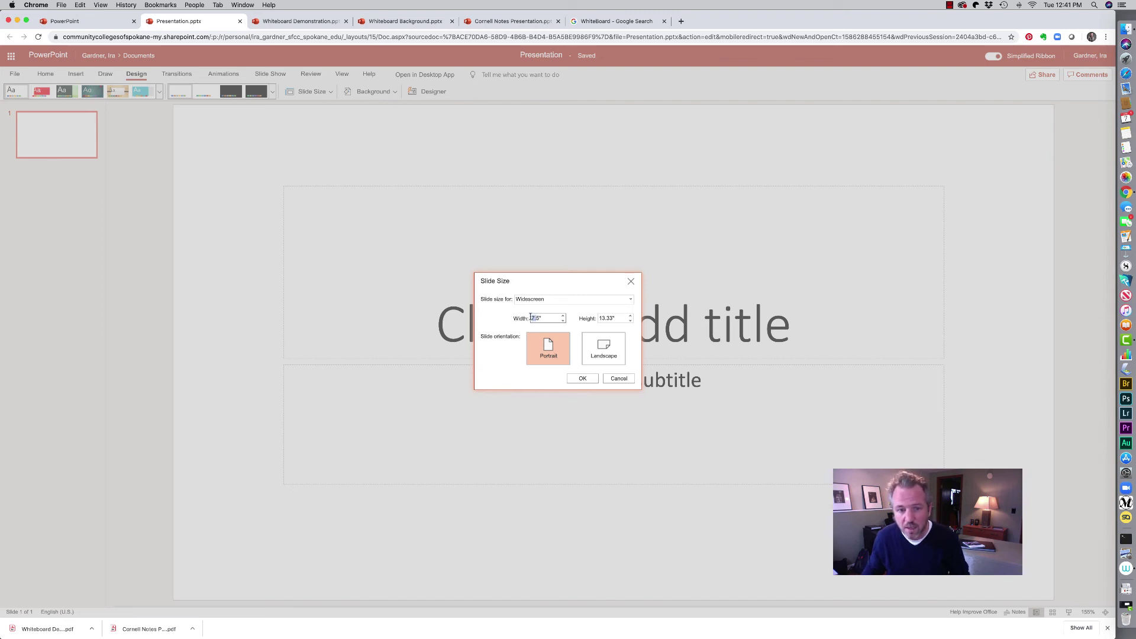
type("8")
left_click(613, 318)
type("11")
left_click(583, 381)
left_click(563, 387)
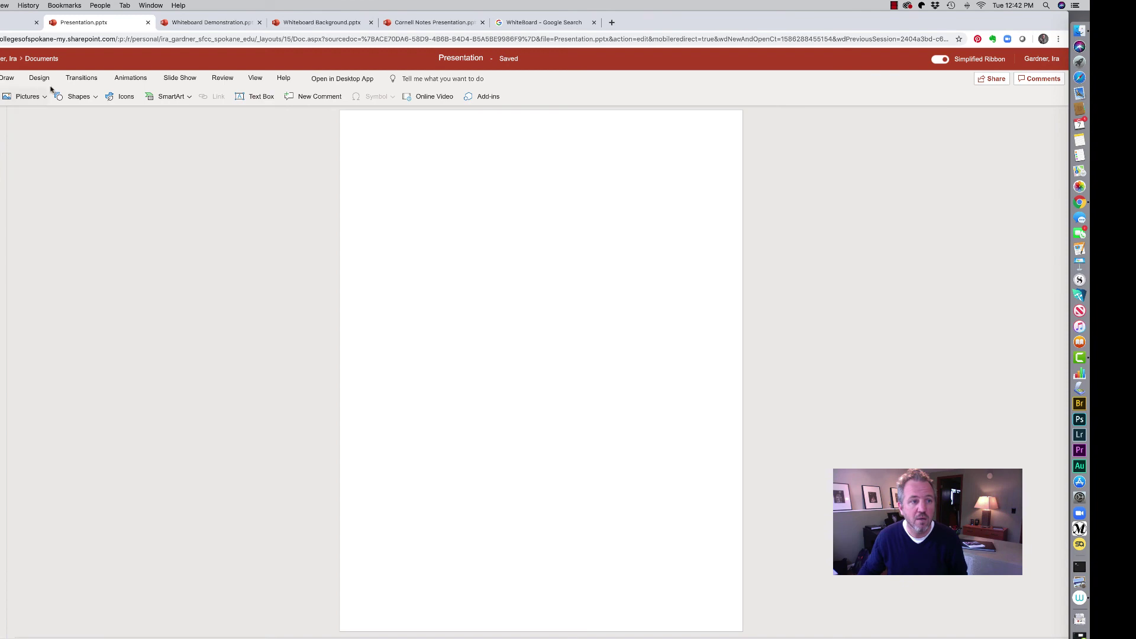
Apply Lined Paper.jpg as the slide background and duplicate the slide with Cmd+D
left_click(40, 78)
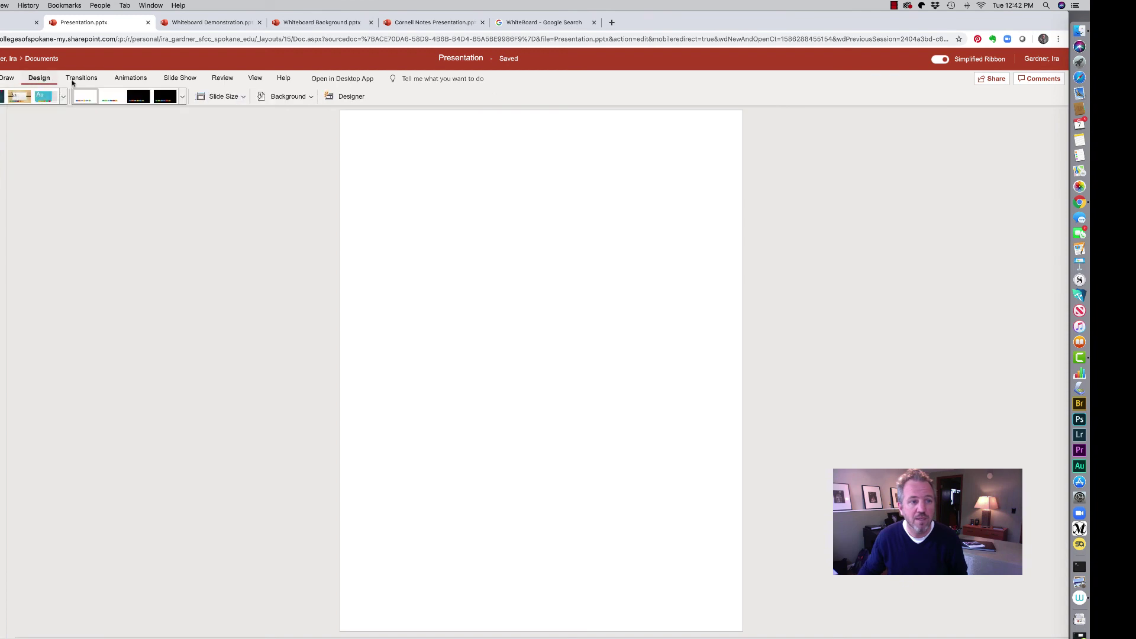
left_click(309, 96)
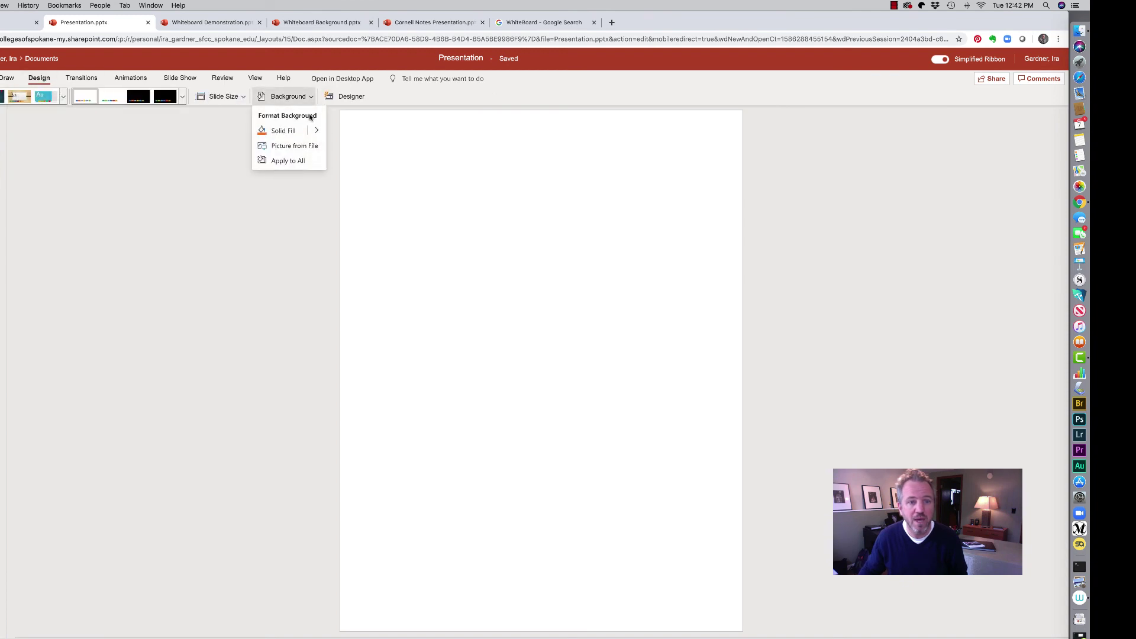
left_click(298, 151)
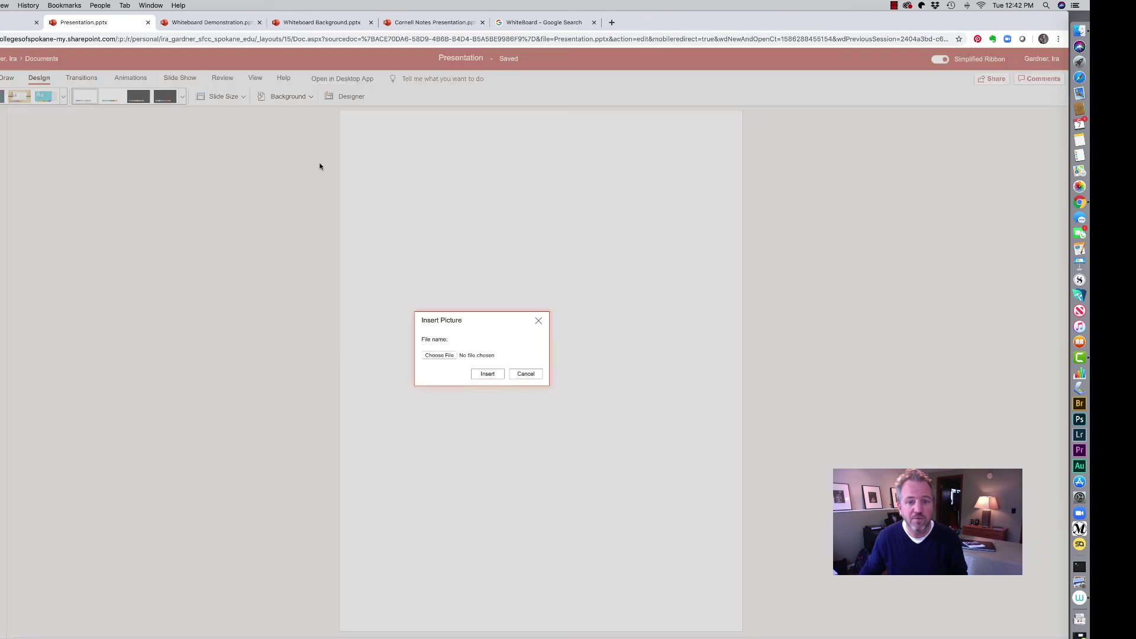
left_click(437, 356)
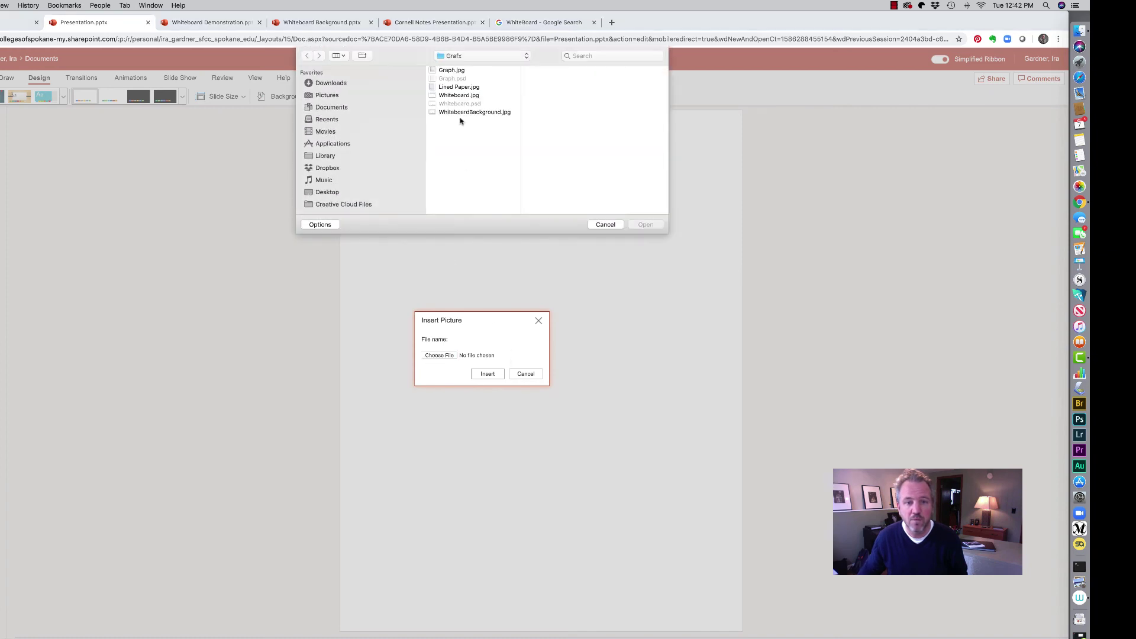
left_click(447, 87)
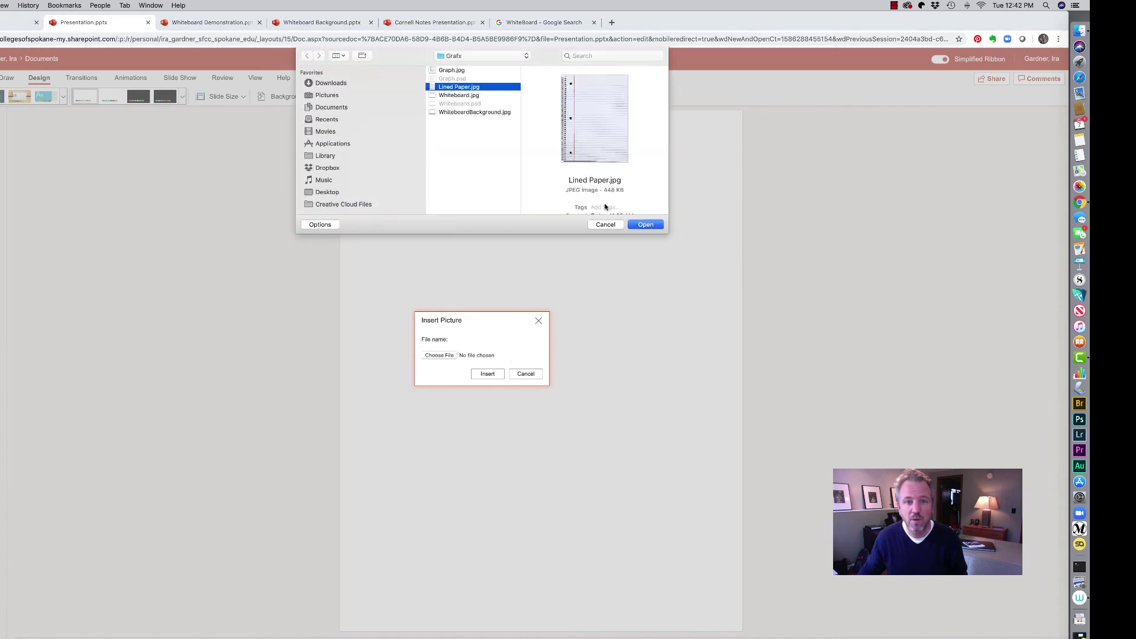
left_click(645, 225)
left_click(487, 373)
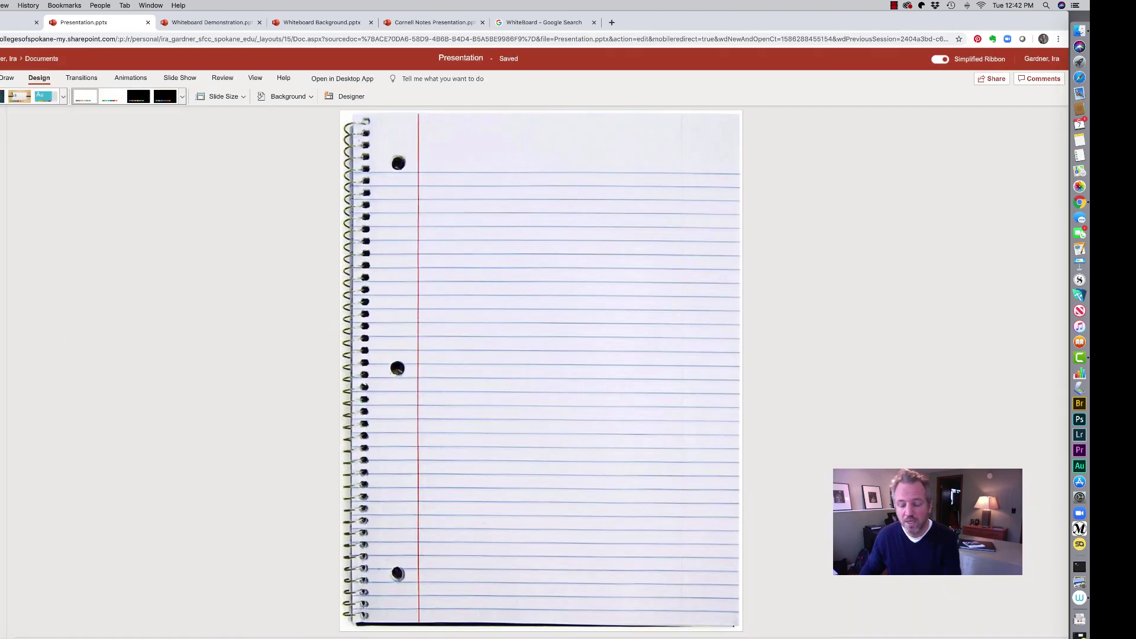
key("super+d")
key("super+d")
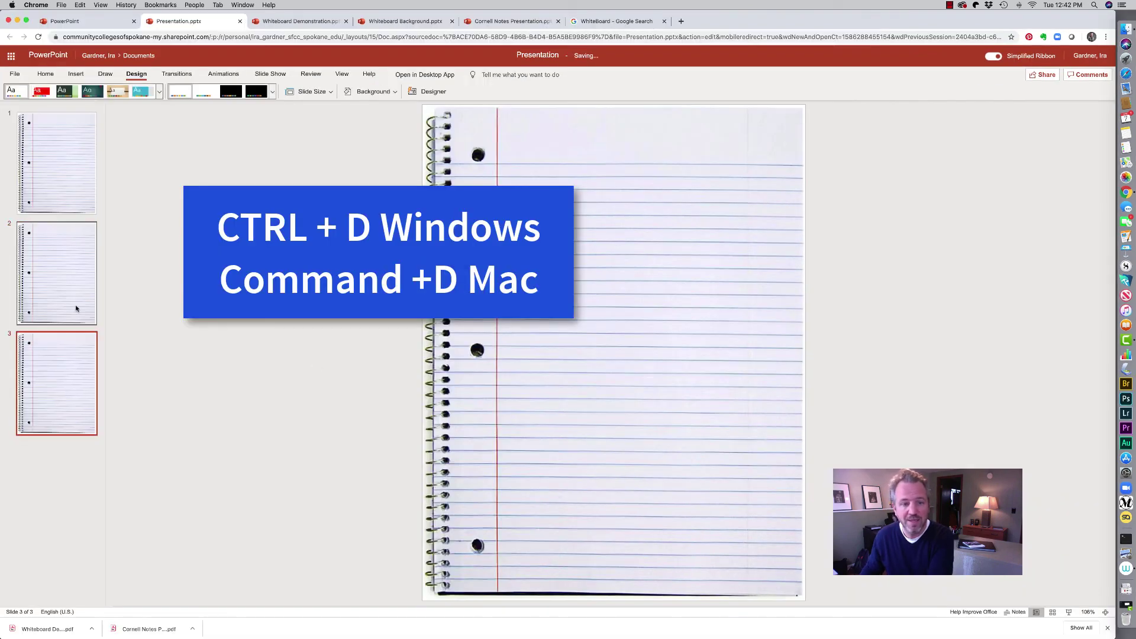
key("super+d")
key("super+d")
key("super+d")
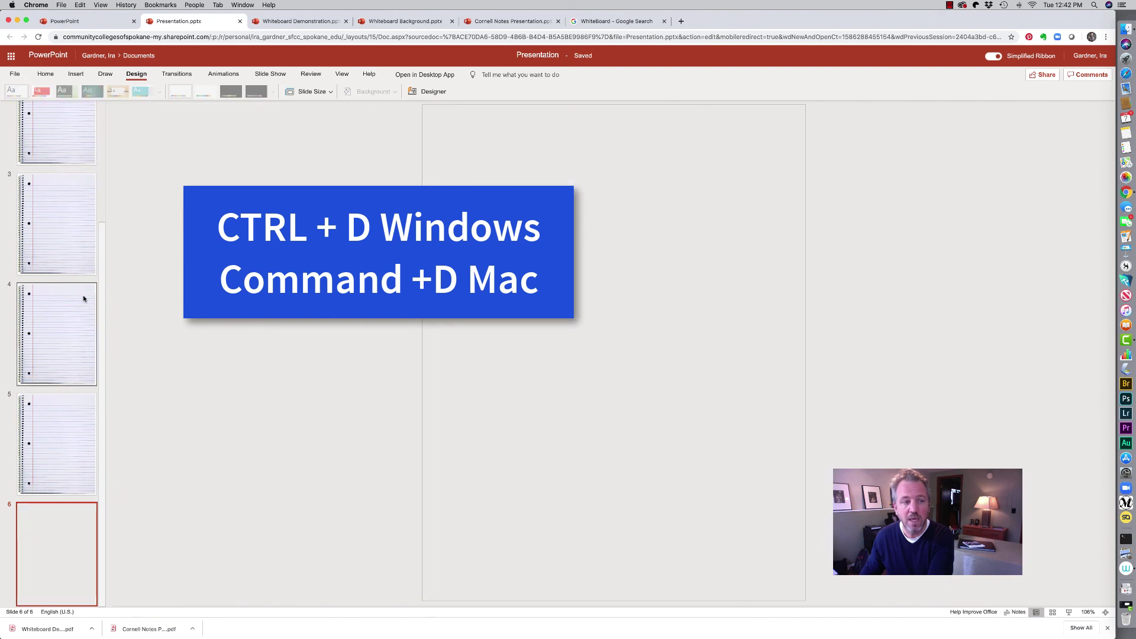